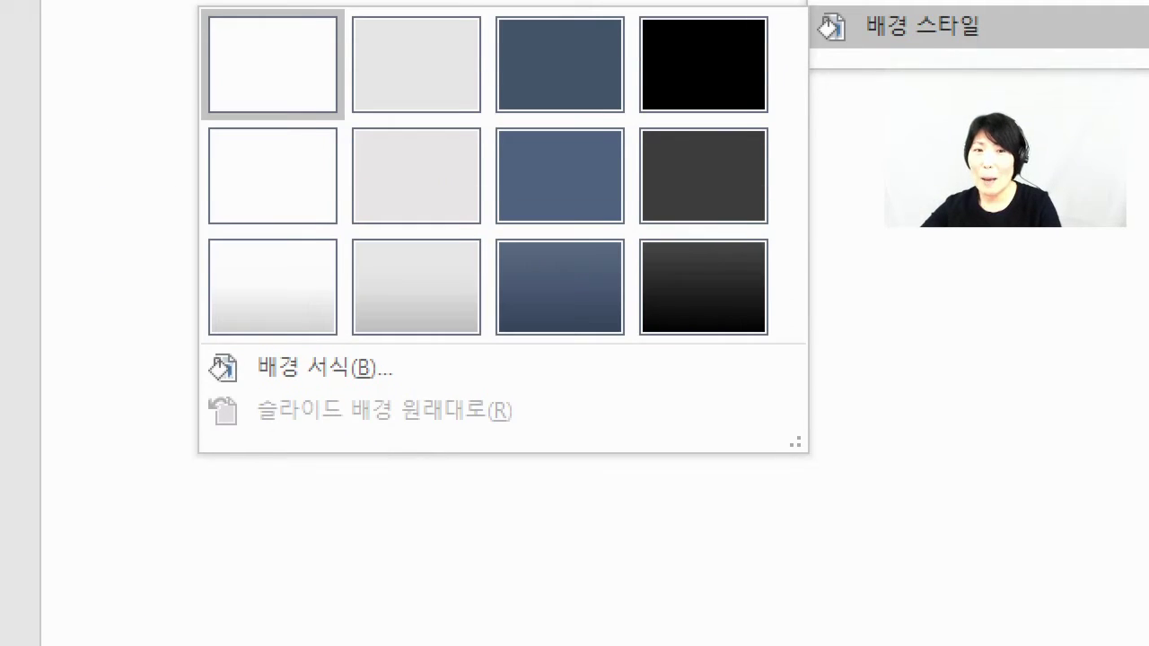
{"action": "left_click", "coordinate": [657, 428]}
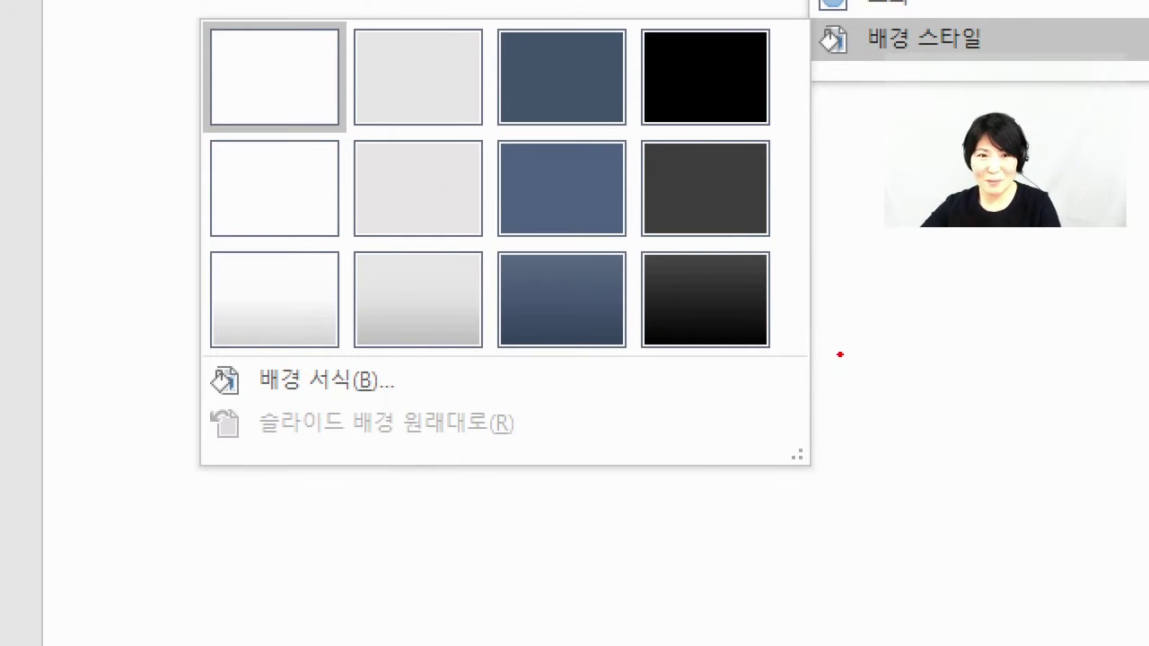
{"action": "mouse_move", "coordinate": [841, 353]}
{"action": "left_mouse_down"}
{"action": "mouse_move", "coordinate": [525, 77]}
{"action": "mouse_move", "coordinate": [723, 345]}
{"action": "left_mouse_up"}
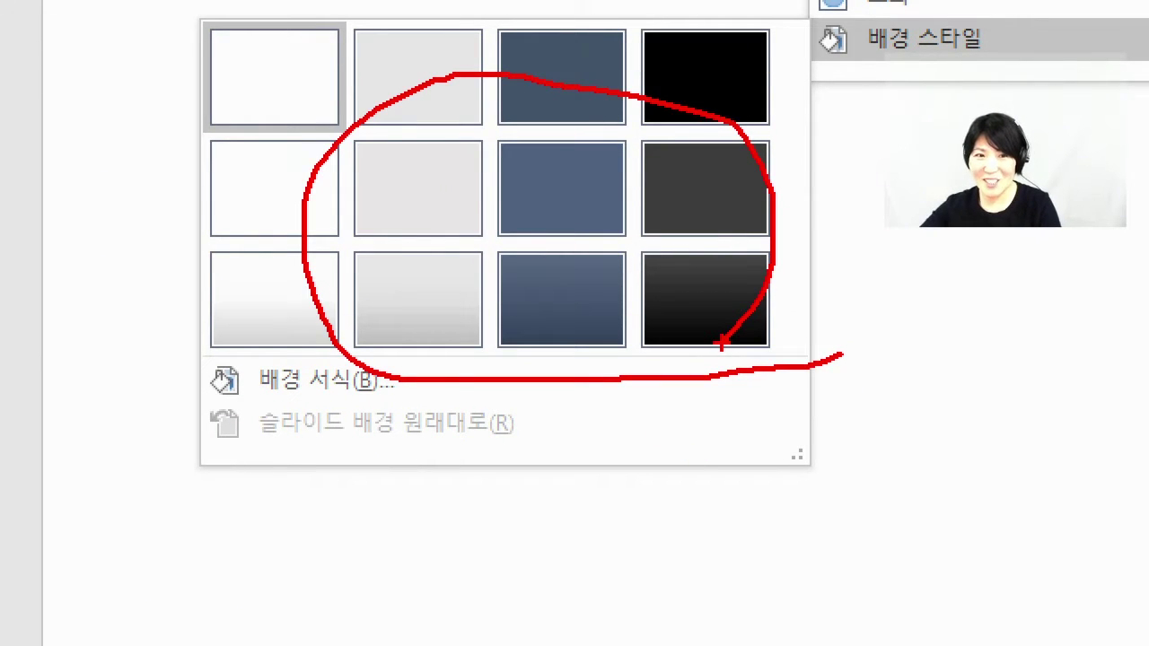
{"action": "left_click_drag", "start_coordinate": [783, 296], "coordinate": [886, 254]}
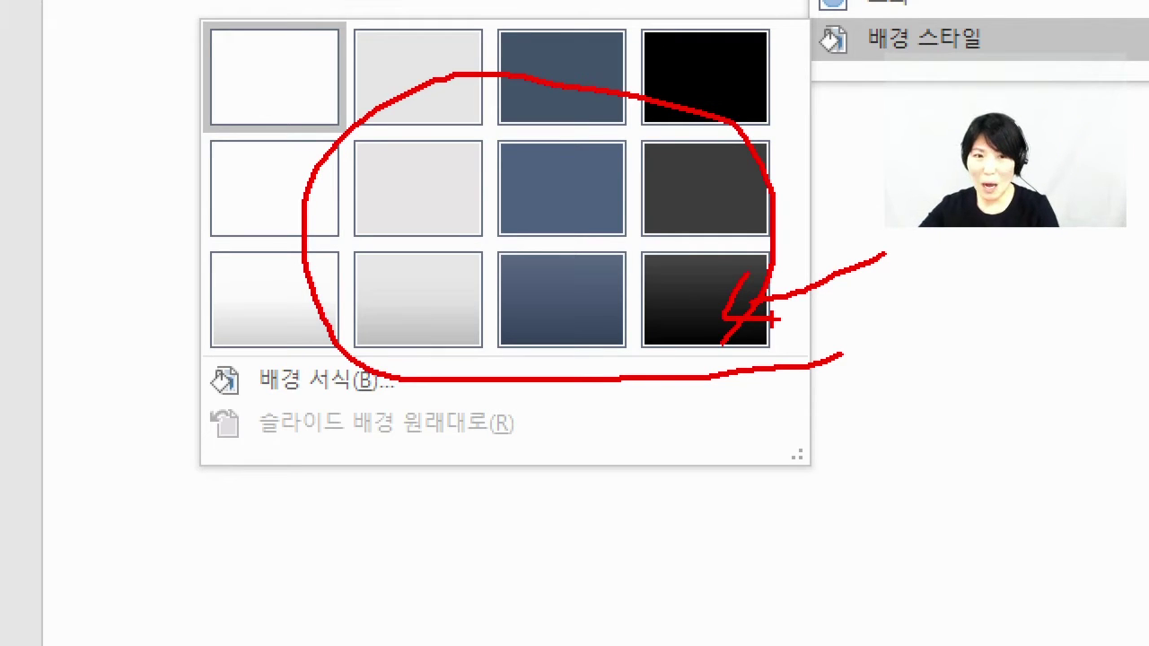
{"action": "key", "text": "Escape"}
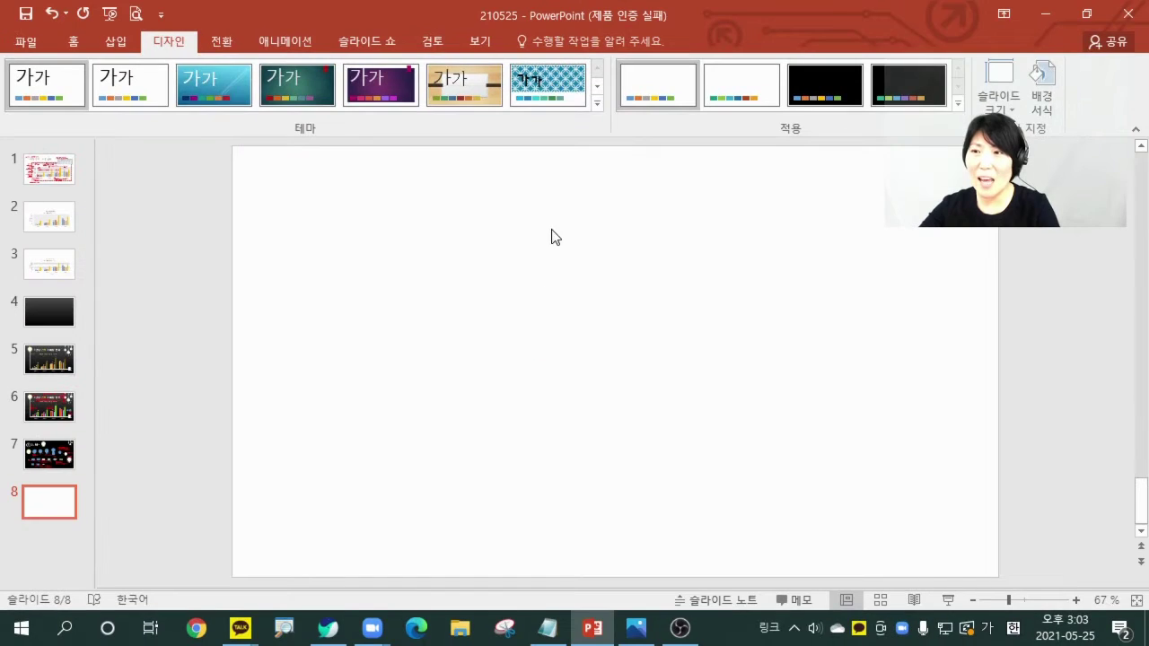
{"action": "left_click", "coordinate": [959, 105]}
{"action": "mouse_move", "coordinate": [831, 187]}
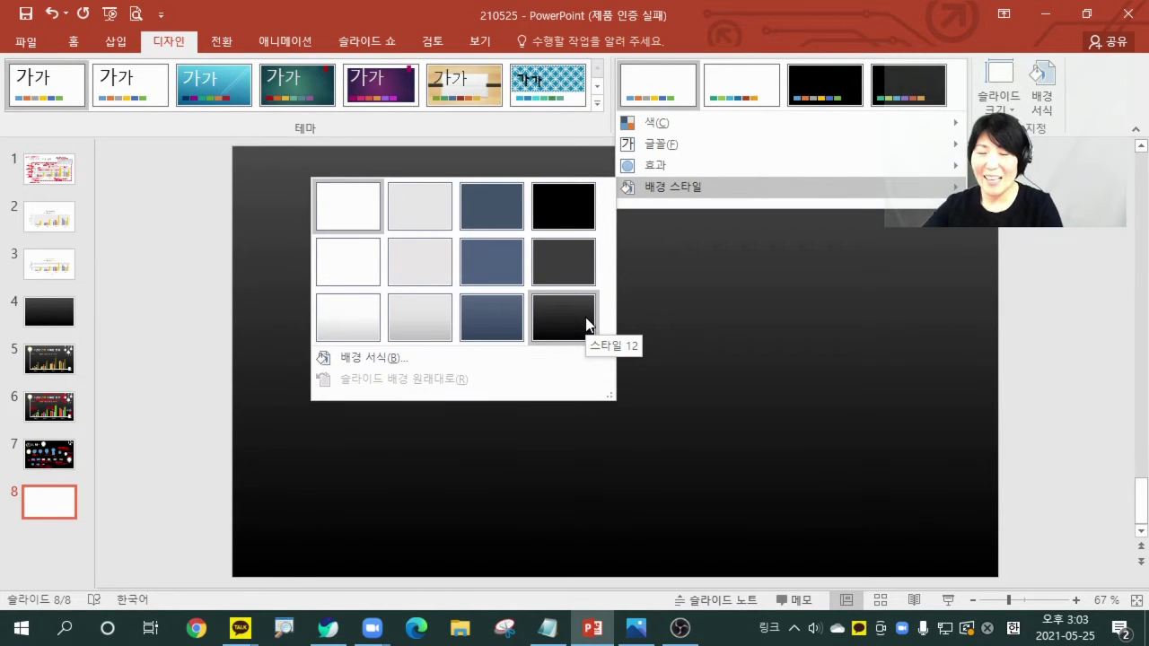
{"action": "right_click", "coordinate": [585, 317]}
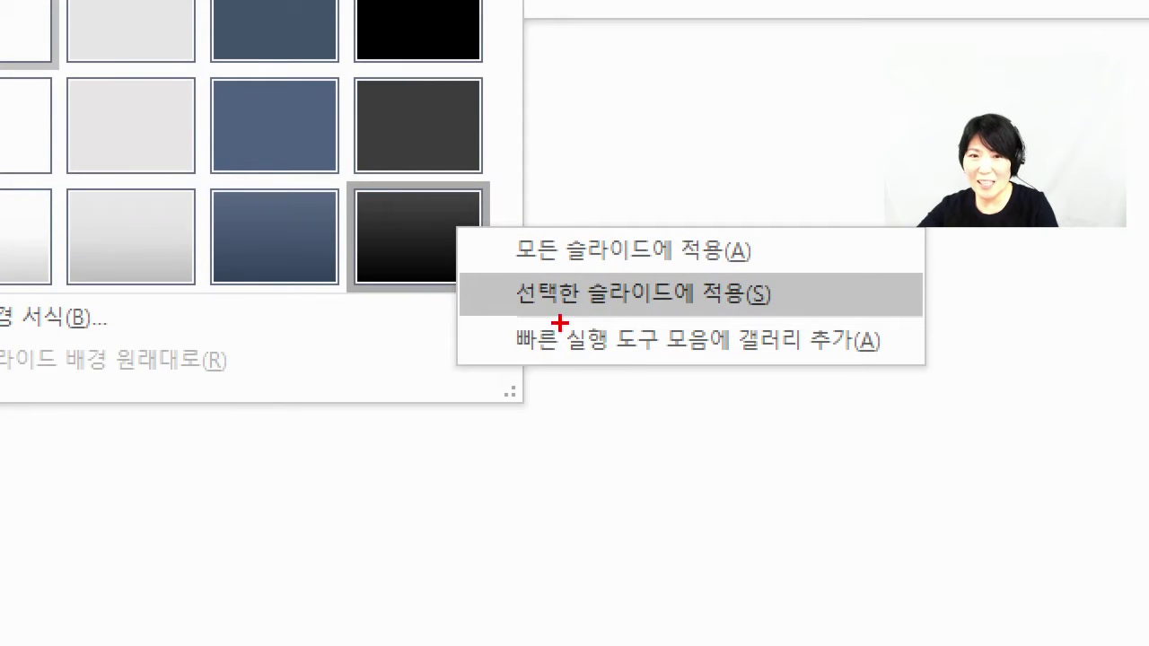
{"action": "mouse_move", "coordinate": [559, 322]}
{"action": "left_mouse_down"}
{"action": "mouse_move", "coordinate": [579, 285]}
{"action": "mouse_move", "coordinate": [581, 330]}
{"action": "left_mouse_up"}
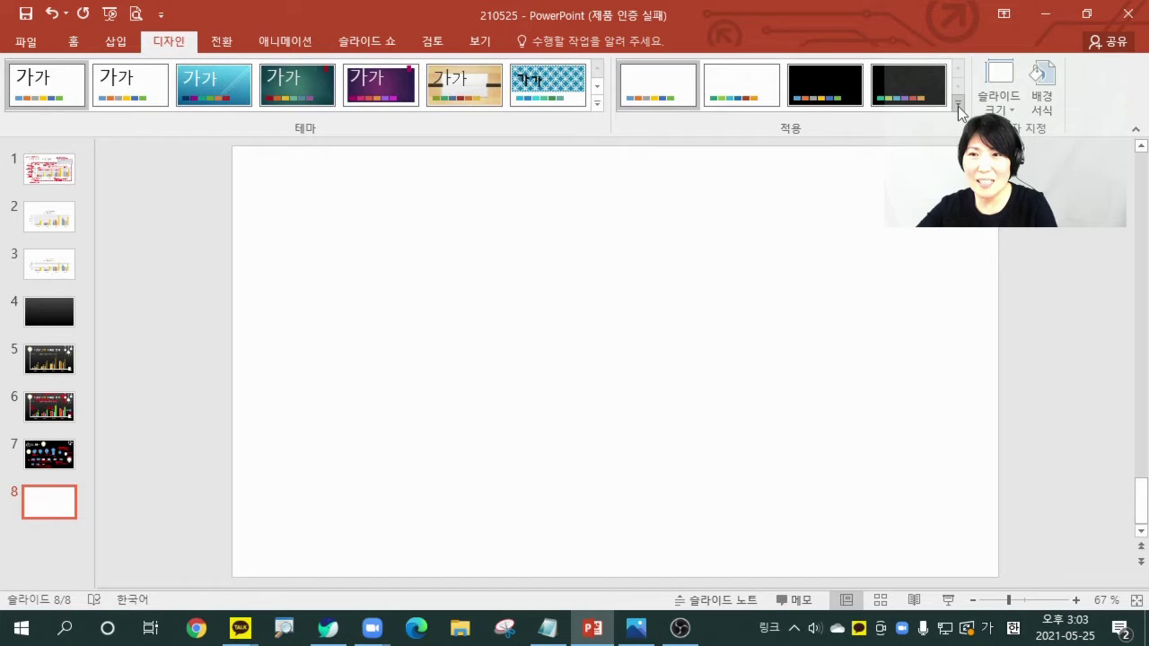
Step: Apply the black gradient background Style 12 to the selected blank slide only
{"action": "left_click", "coordinate": [956, 105]}
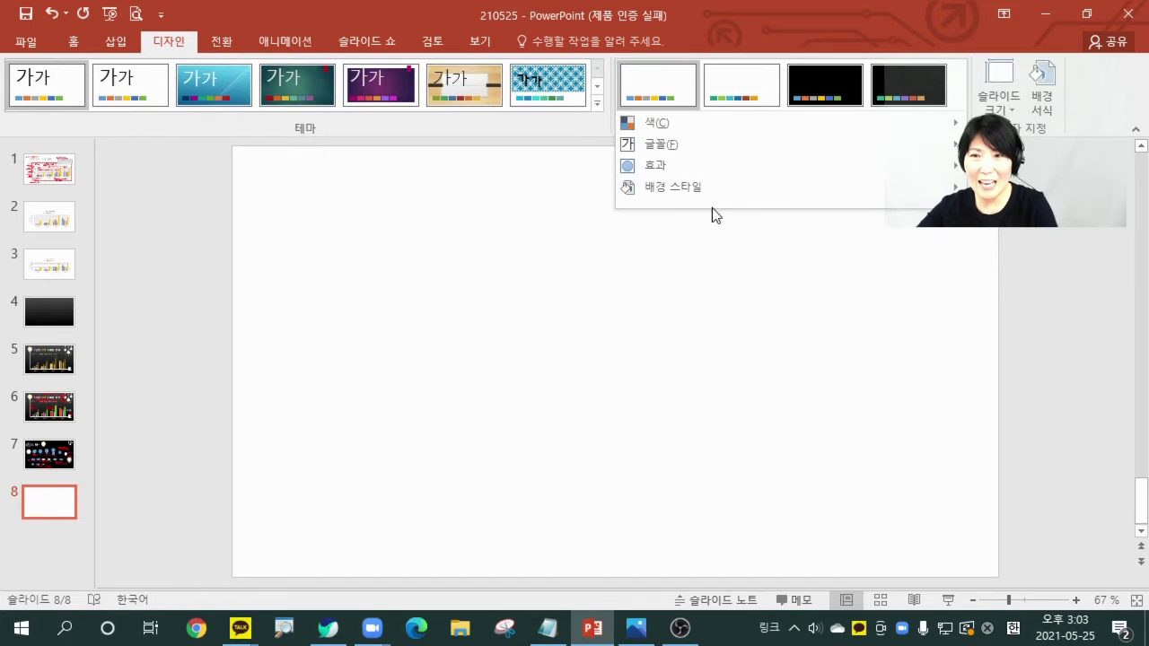
{"action": "mouse_move", "coordinate": [678, 190]}
{"action": "right_click", "coordinate": [569, 321]}
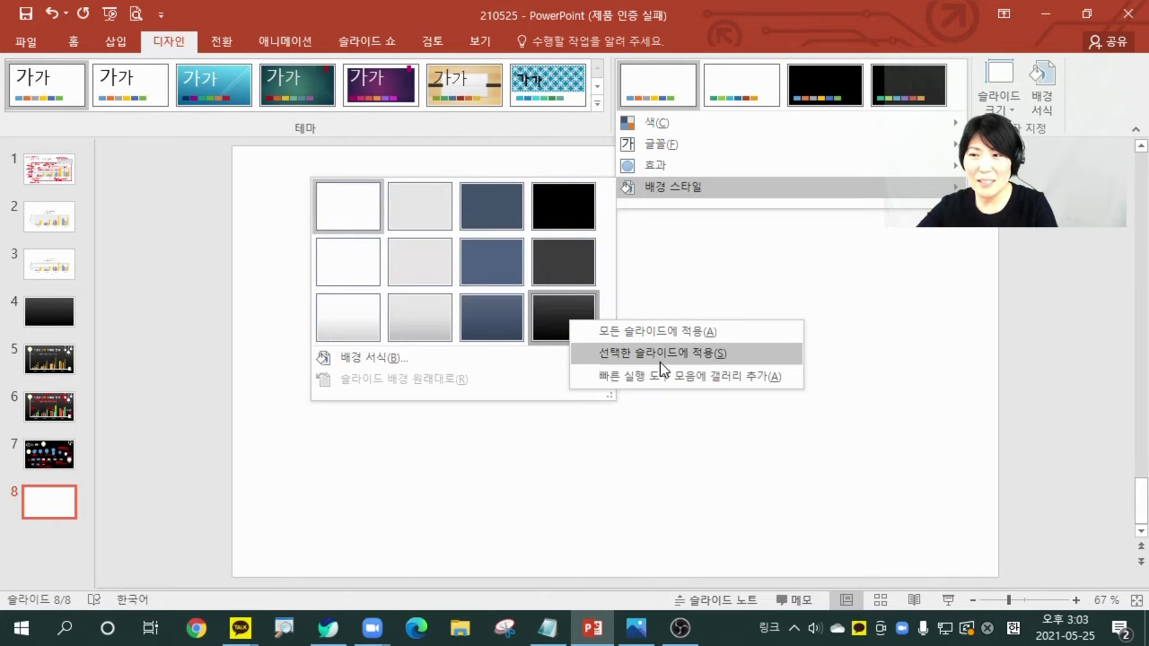
{"action": "left_click", "coordinate": [659, 353]}
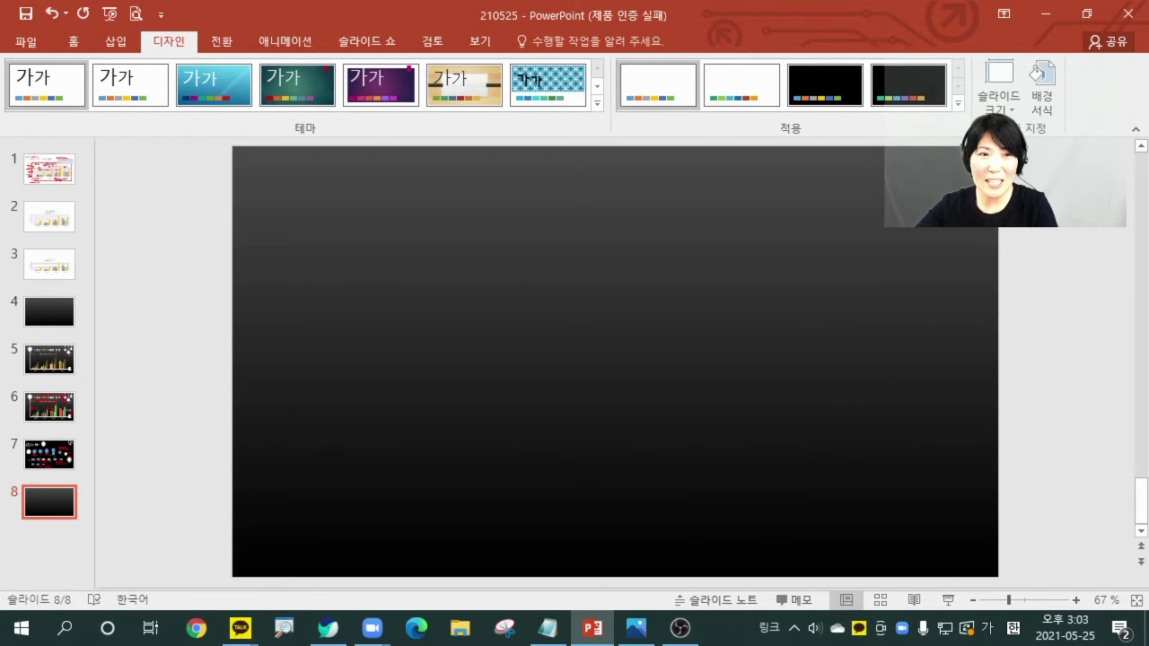
{"action": "left_click_drag", "start_coordinate": [1147, 327], "coordinate": [1148, 54]}
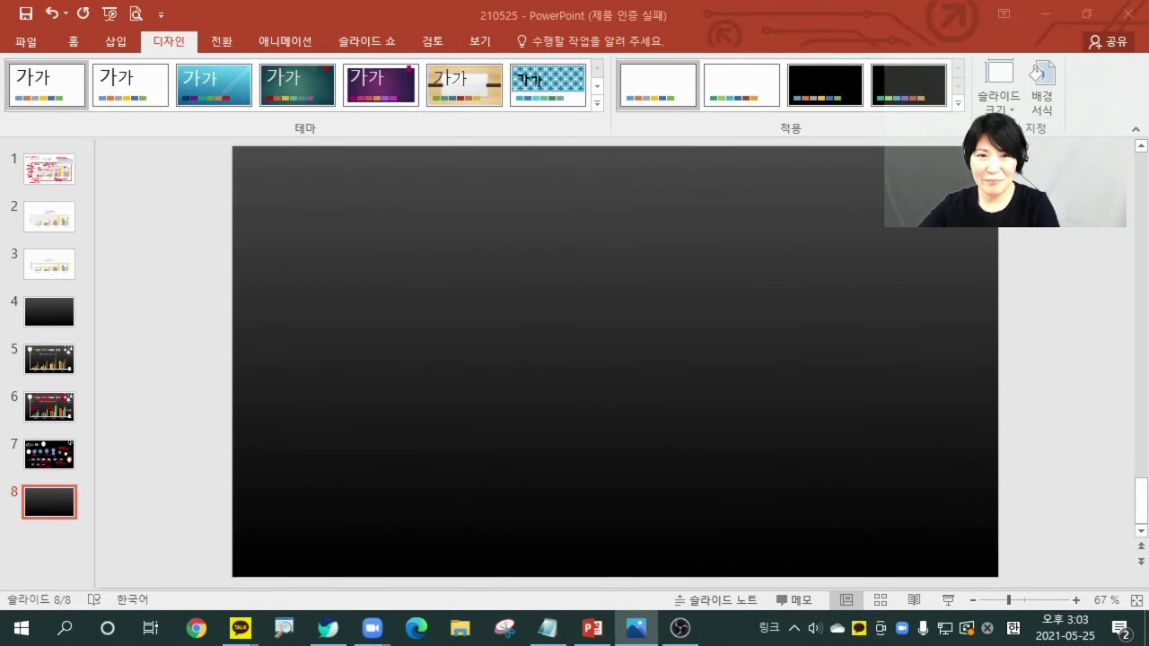
Step: Draw a teardrop shape in the left half of the slide and rotate it so its tip points straight down
{"action": "left_click", "coordinate": [75, 46]}
{"action": "left_click", "coordinate": [74, 43]}
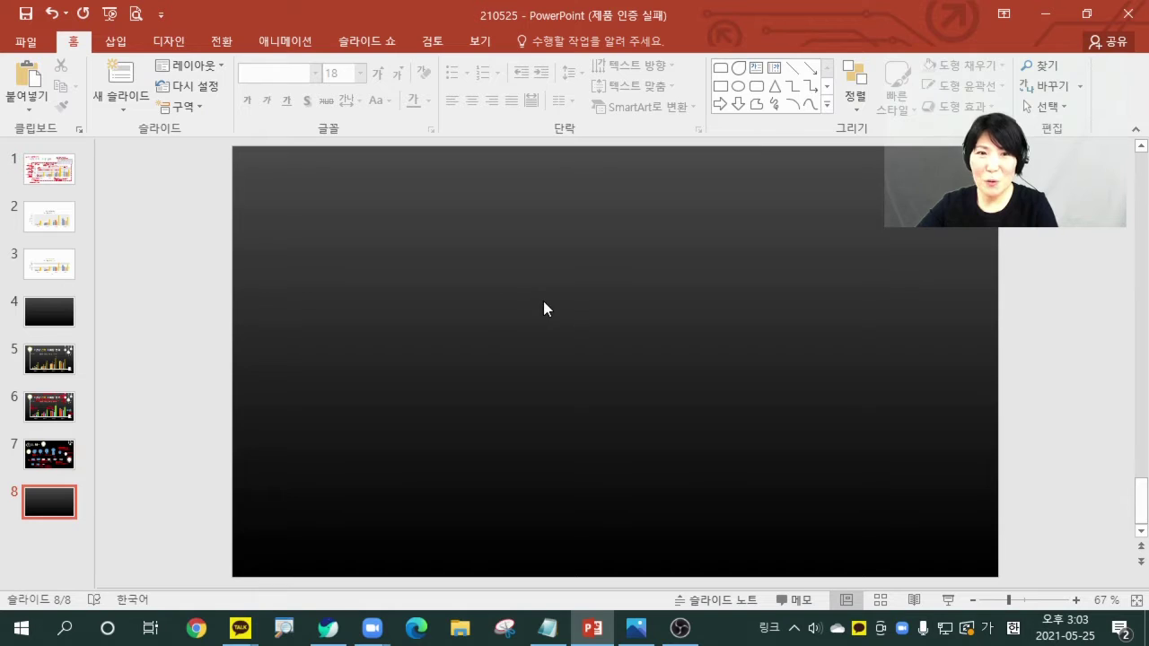
{"action": "left_click", "coordinate": [826, 107]}
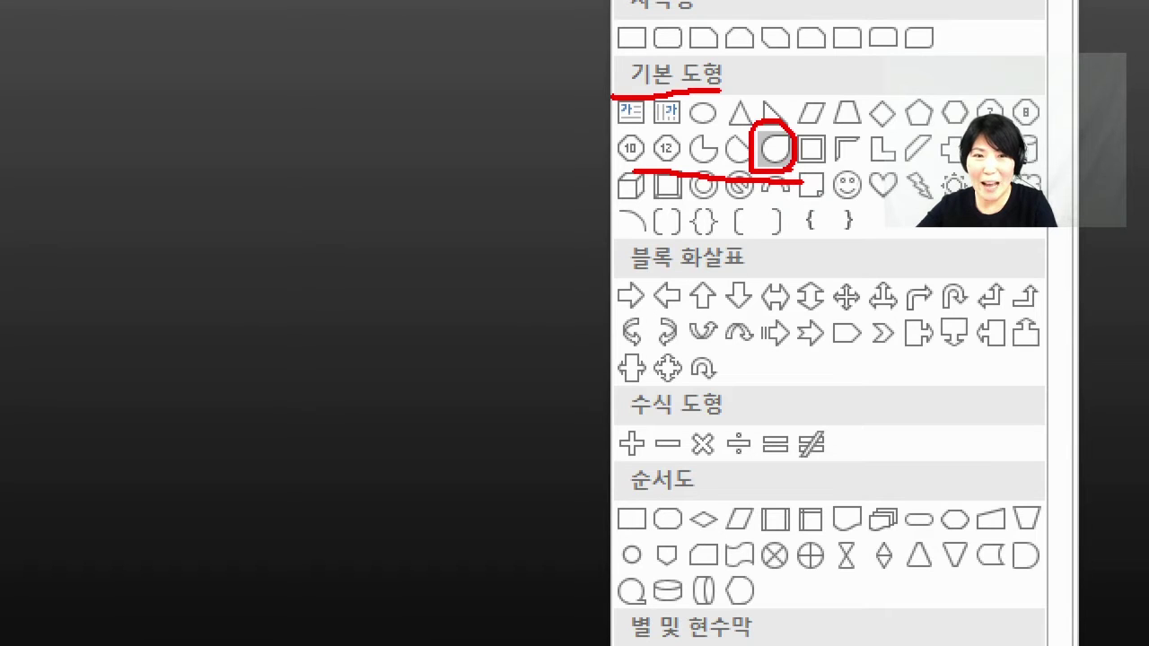
{"action": "key", "text": "Escape"}
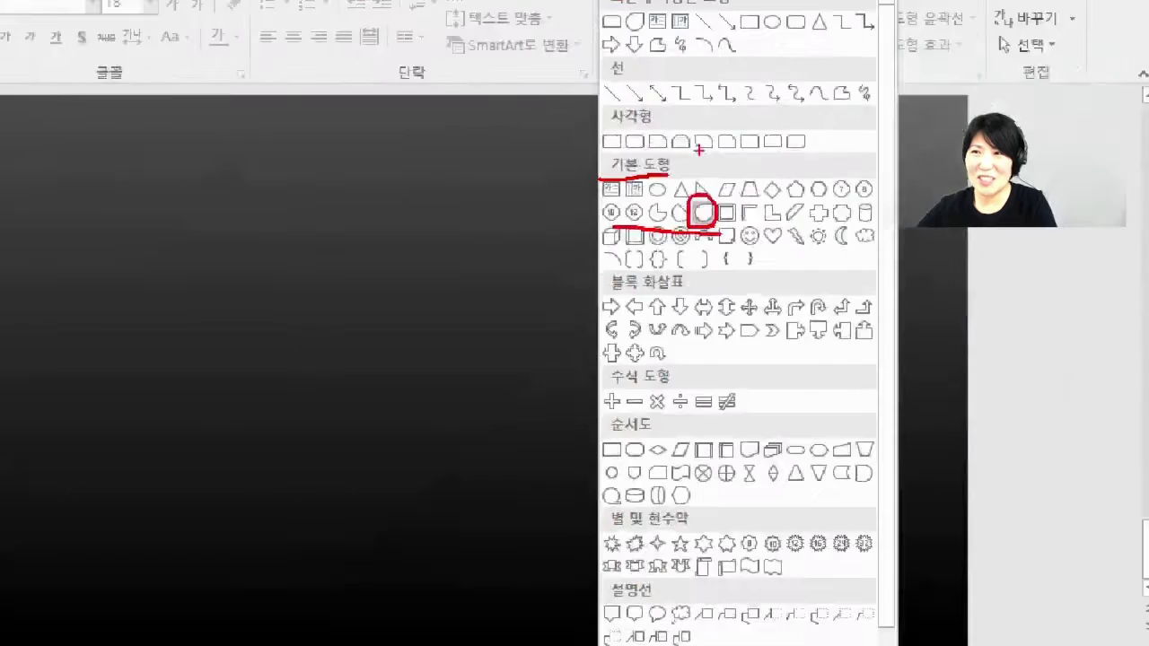
{"action": "left_click", "coordinate": [826, 104]}
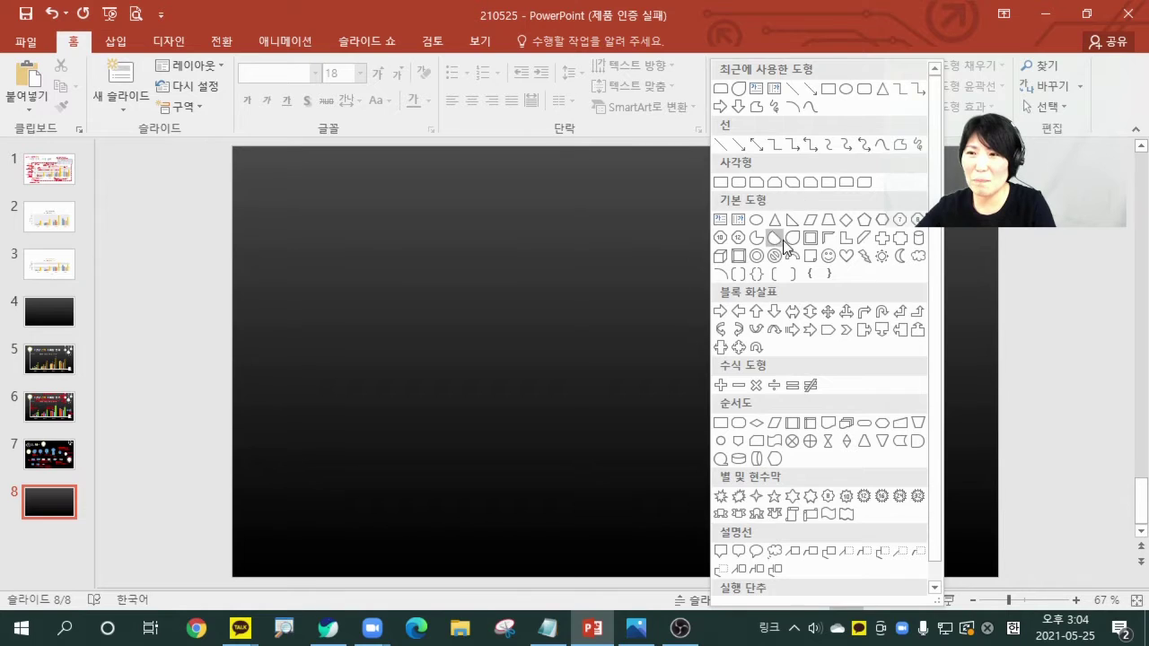
{"action": "left_click", "coordinate": [780, 239]}
{"action": "left_click_drag", "start_coordinate": [337, 253], "coordinate": [469, 377]}
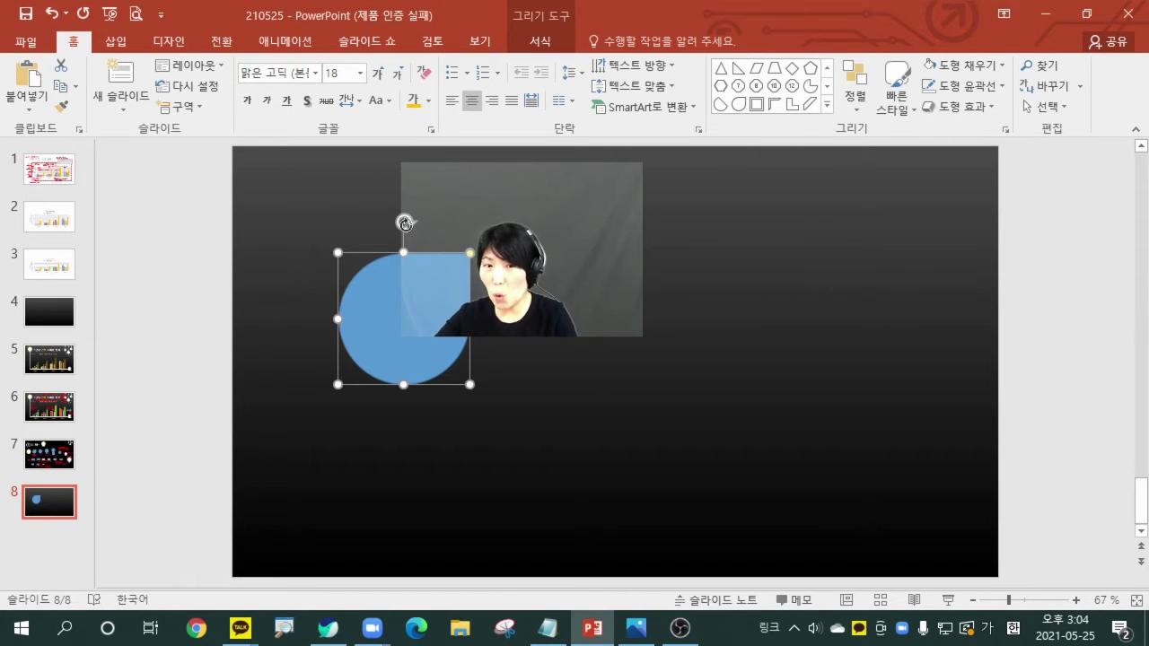
{"action": "left_click_drag", "start_coordinate": [405, 223], "coordinate": [452, 402]}
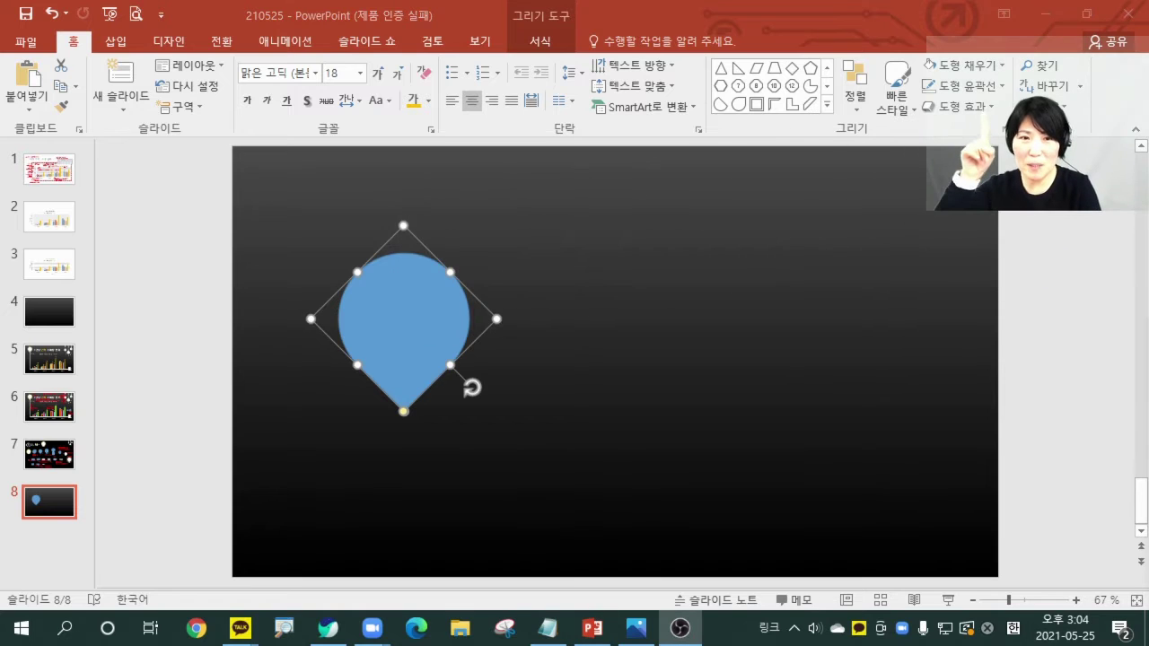
Step: Remove the teardrop's outline and fill the shape with white
{"action": "left_click", "coordinate": [962, 85]}
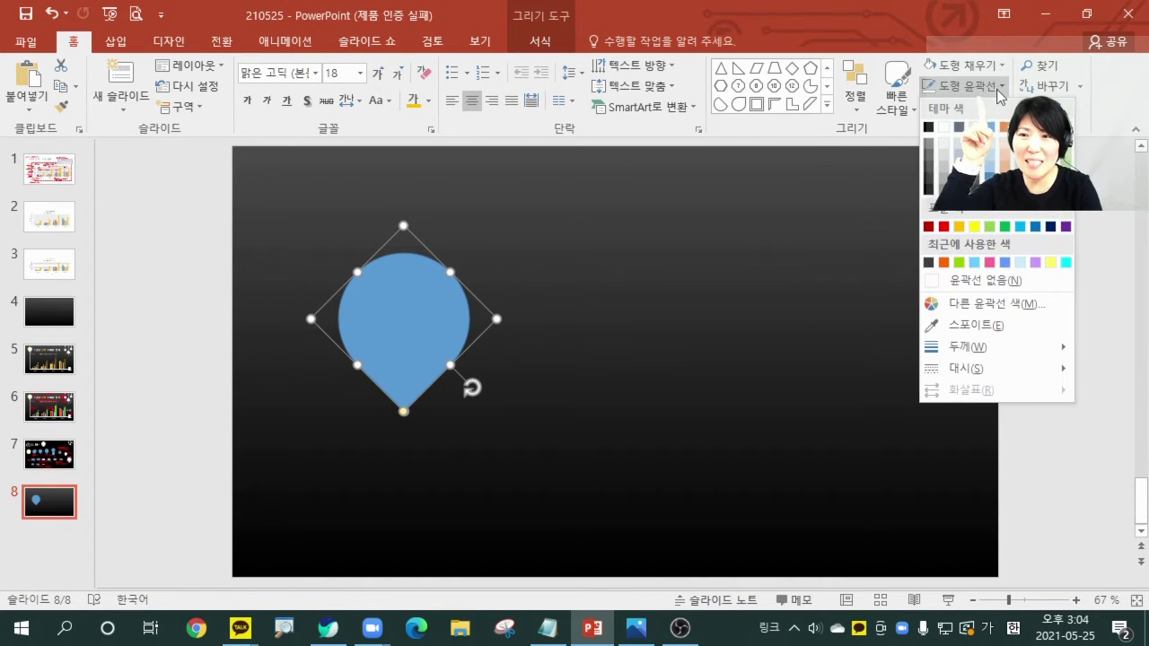
{"action": "left_click", "coordinate": [981, 280]}
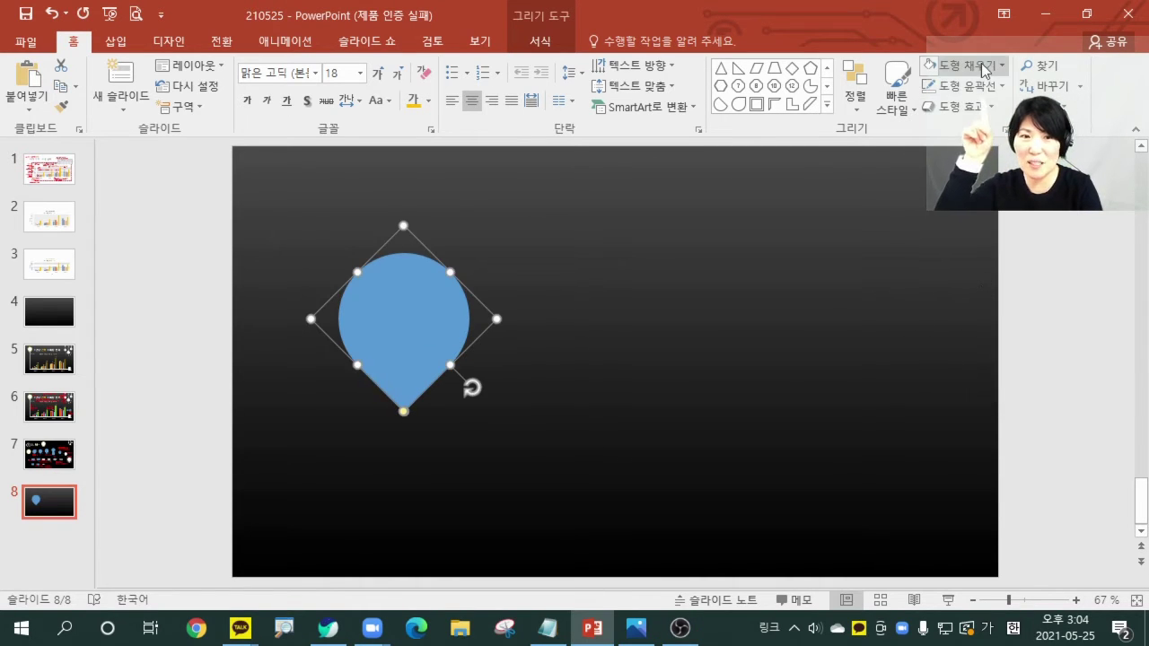
{"action": "left_click", "coordinate": [958, 65]}
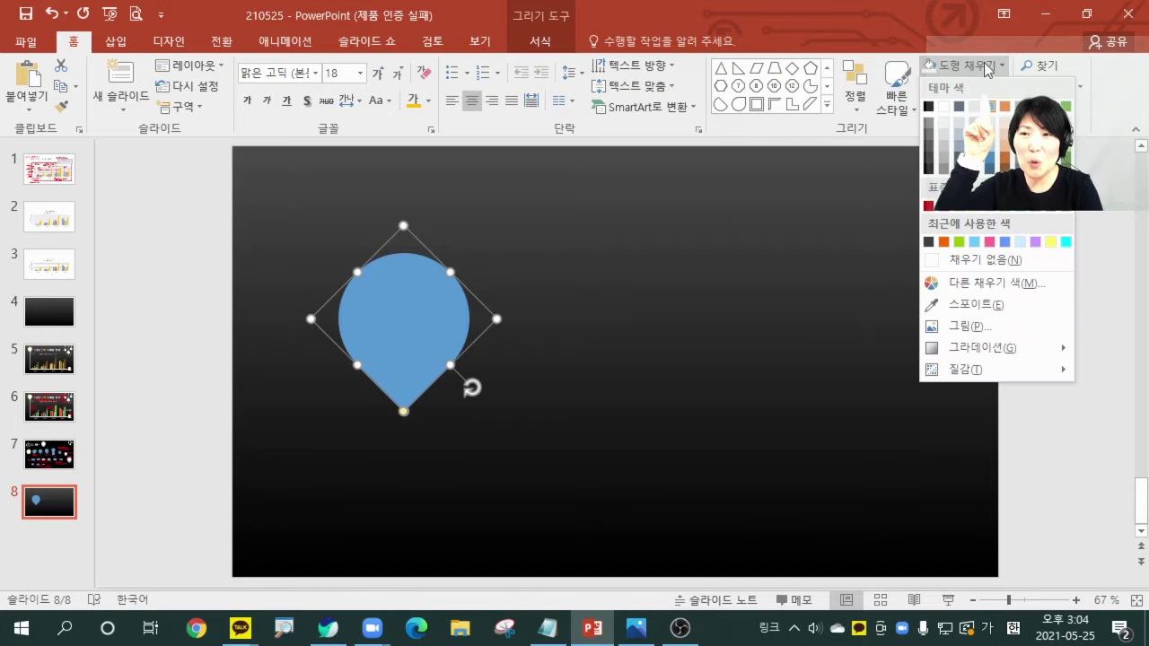
{"action": "left_click", "coordinate": [942, 105]}
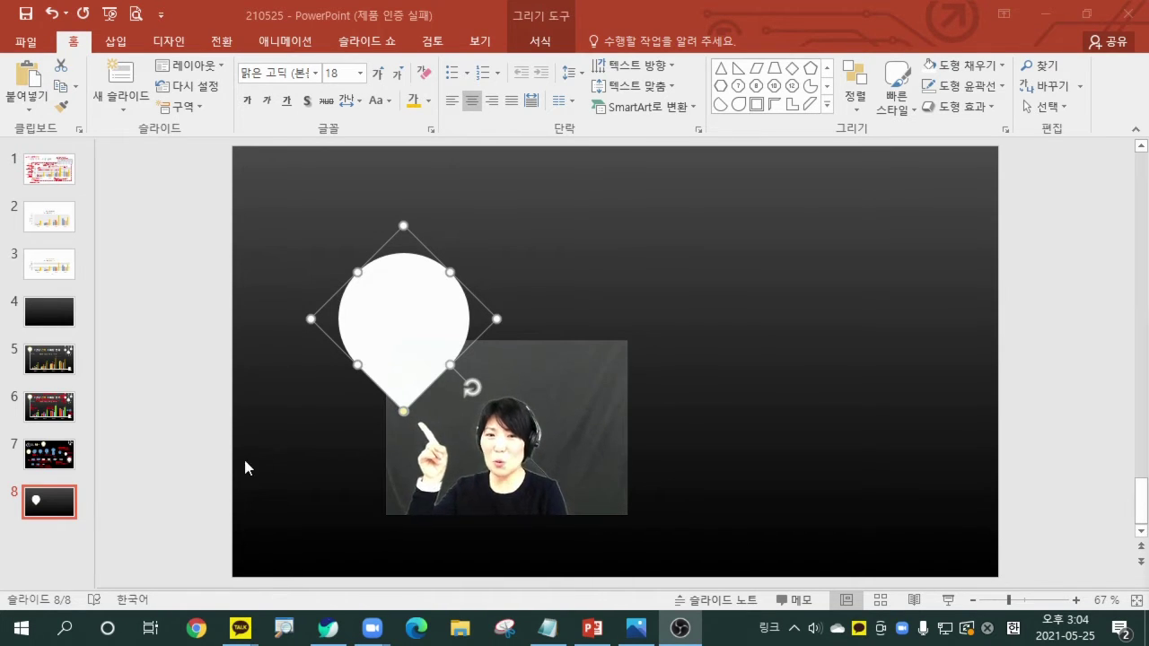
Step: Stretch the teardrop's tip downward into a long, narrow point near the lower part of the slide
{"action": "left_click", "coordinate": [403, 413]}
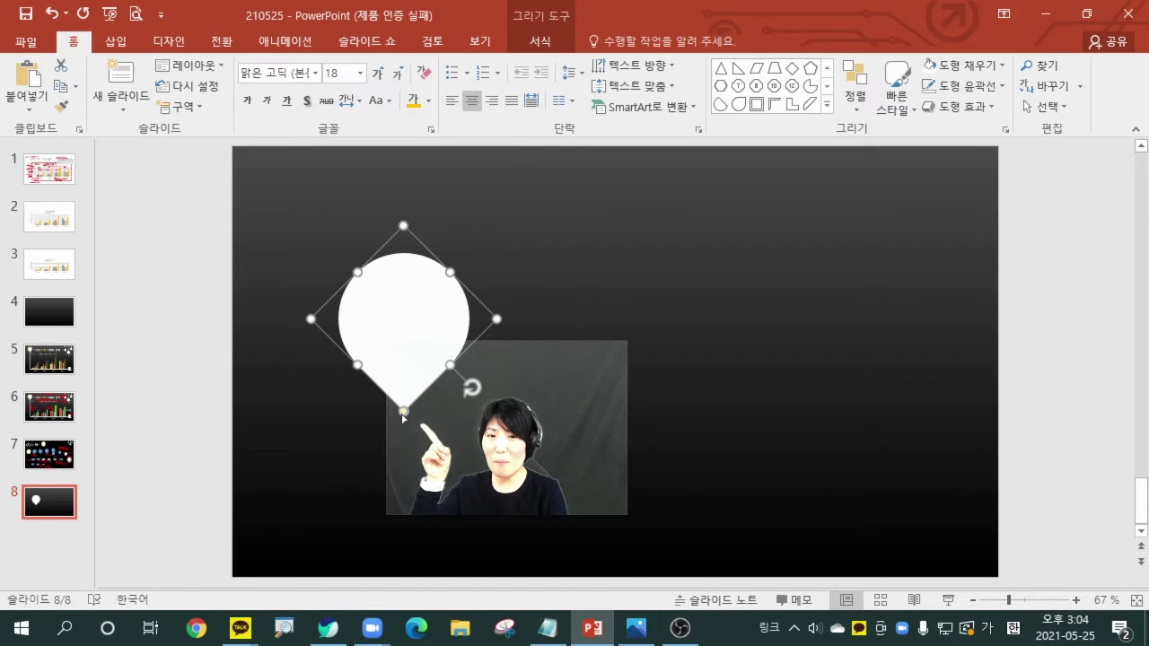
{"action": "left_click_drag", "start_coordinate": [403, 415], "coordinate": [402, 522]}
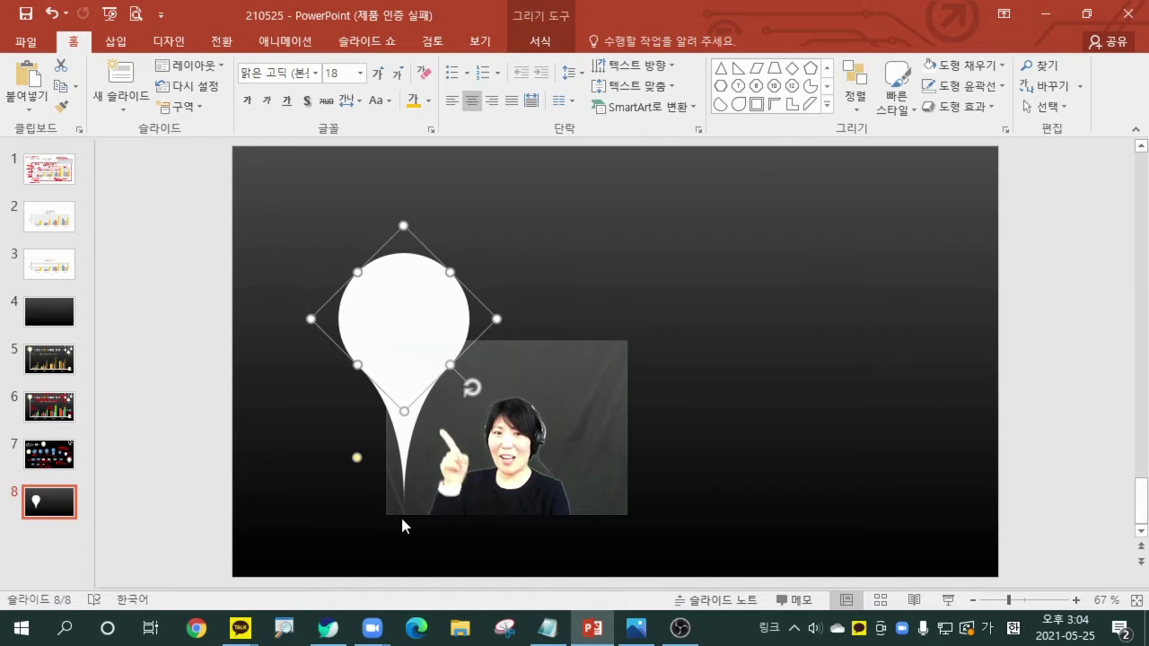
{"action": "left_click", "coordinate": [707, 411]}
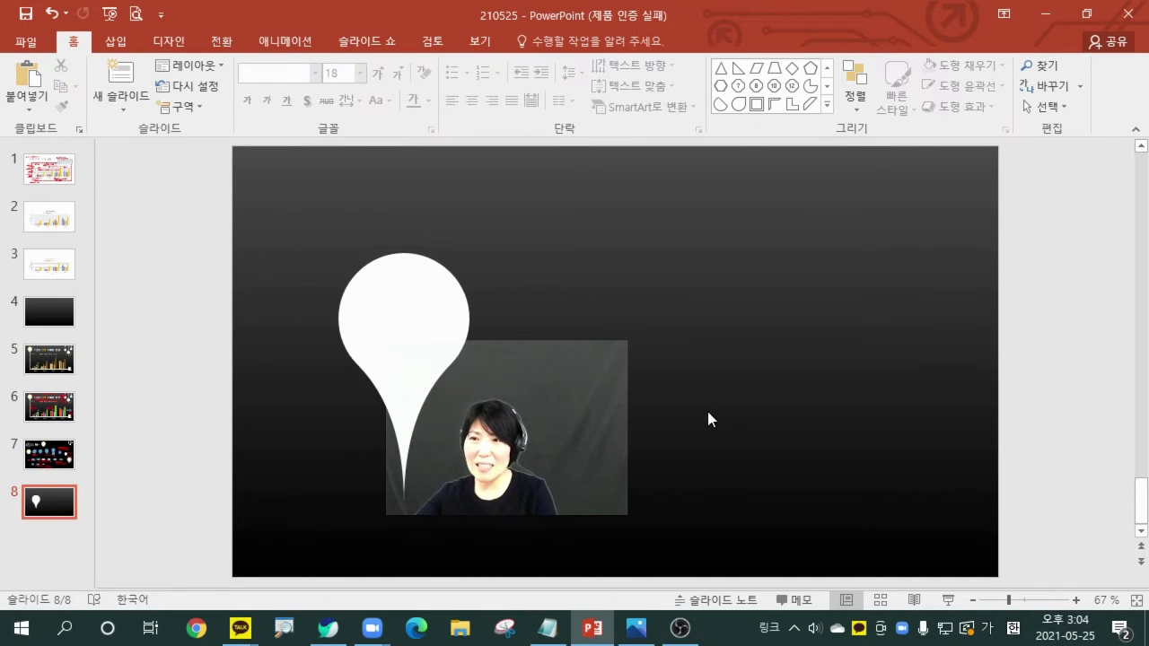
Step: Draw a rectangle over the teardrop's narrow lower tip and centre it horizontally beneath the round part
{"action": "left_click", "coordinate": [827, 105]}
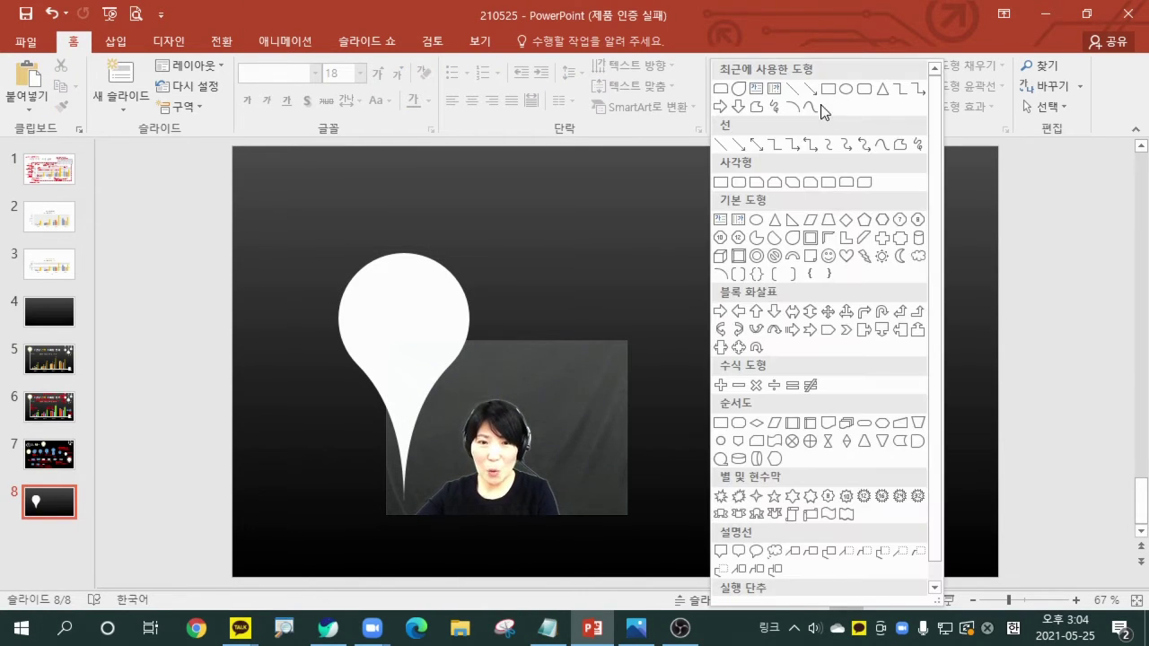
{"action": "left_click", "coordinate": [721, 182]}
{"action": "left_click_drag", "start_coordinate": [341, 390], "coordinate": [463, 549]}
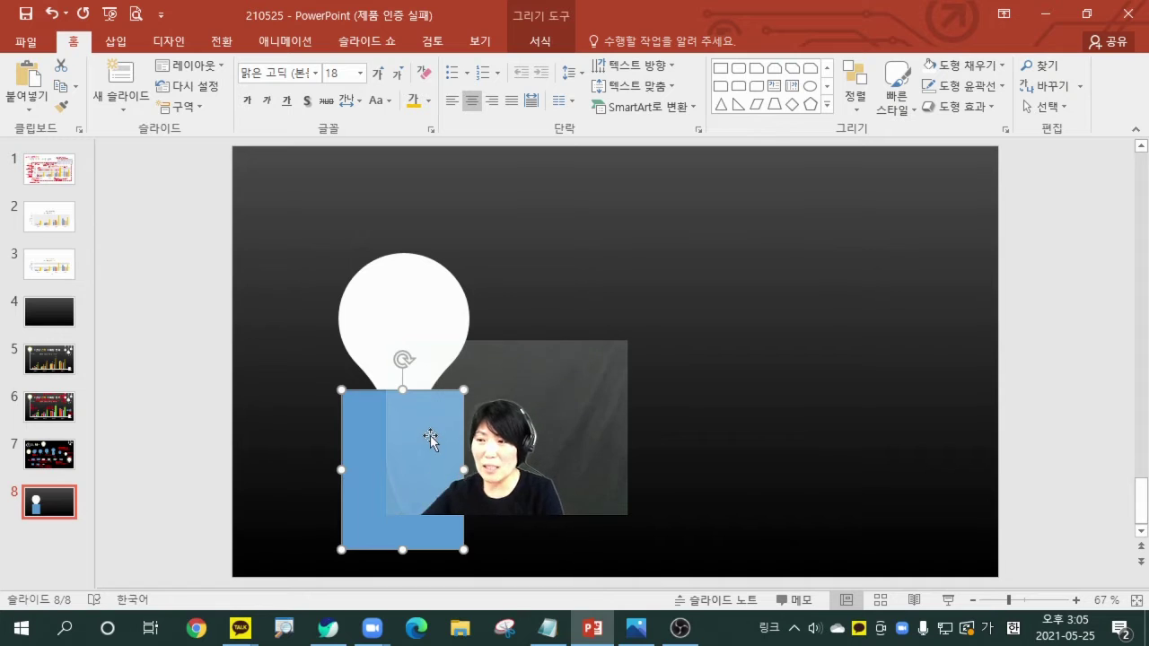
{"action": "left_click_drag", "start_coordinate": [428, 440], "coordinate": [430, 439]}
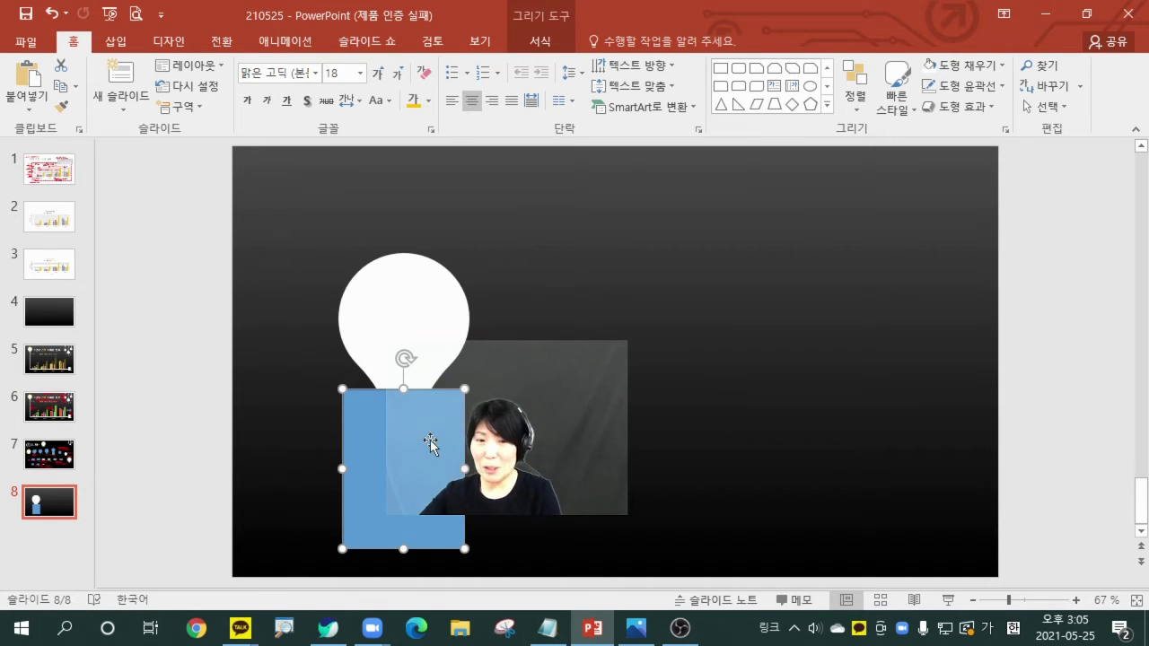
{"action": "left_click", "coordinate": [727, 438]}
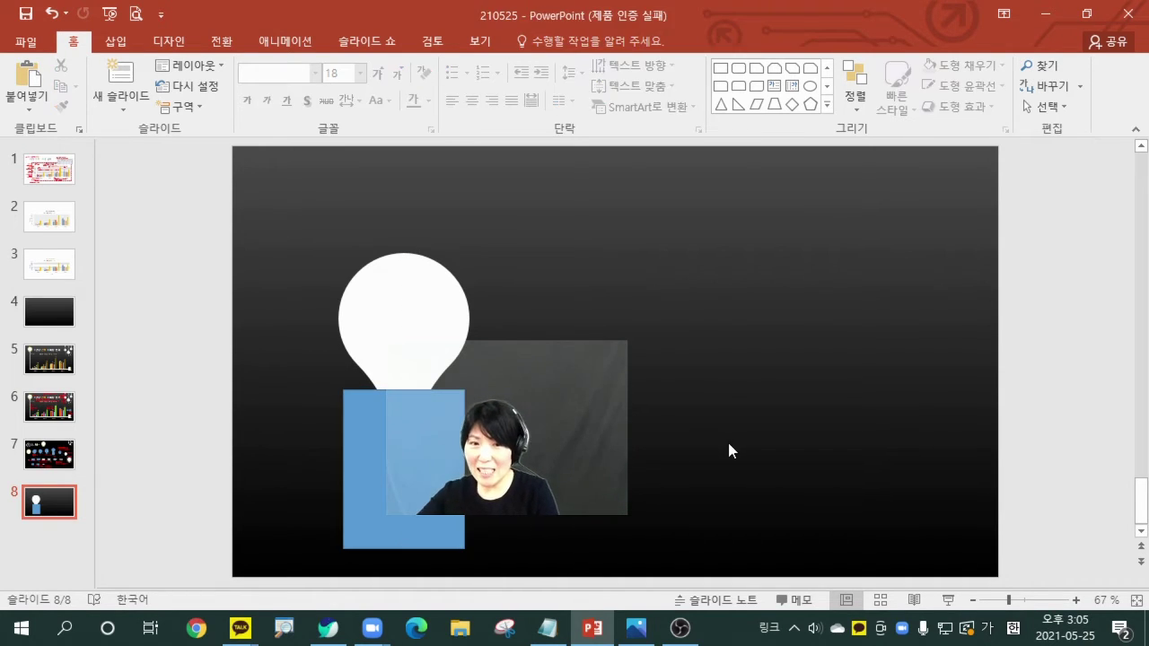
Step: Subtract the rectangle from the white teardrop with Merge Shapes, cutting off the narrow tip
{"action": "left_click", "coordinate": [427, 301]}
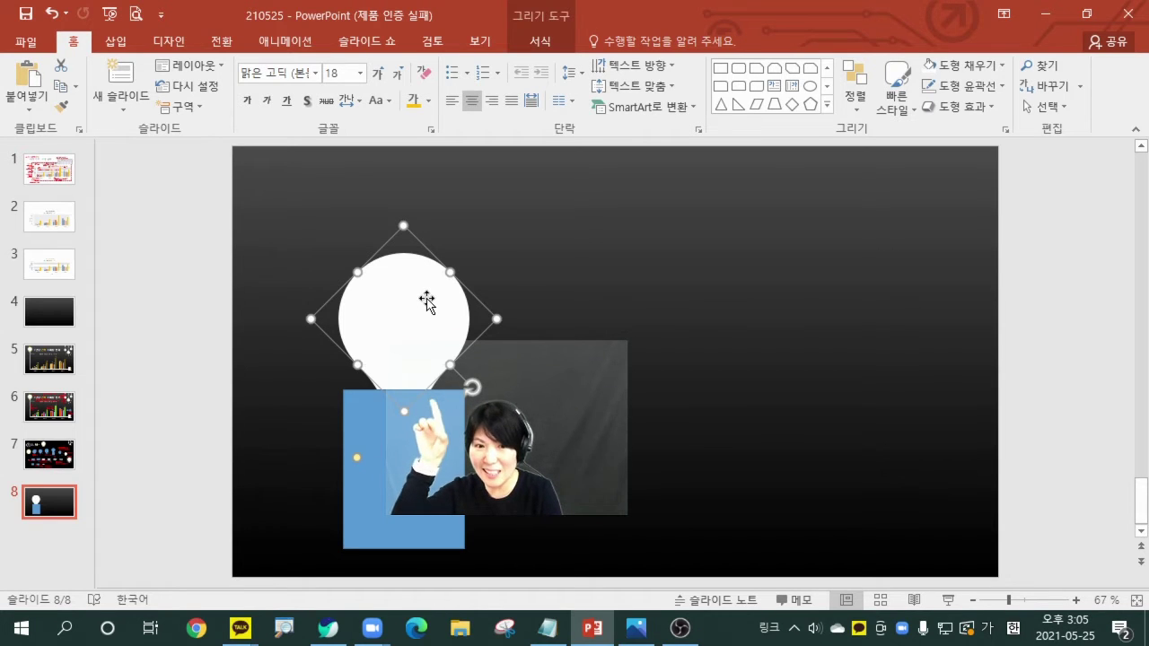
{"action": "left_click", "coordinate": [412, 515], "text": "shift"}
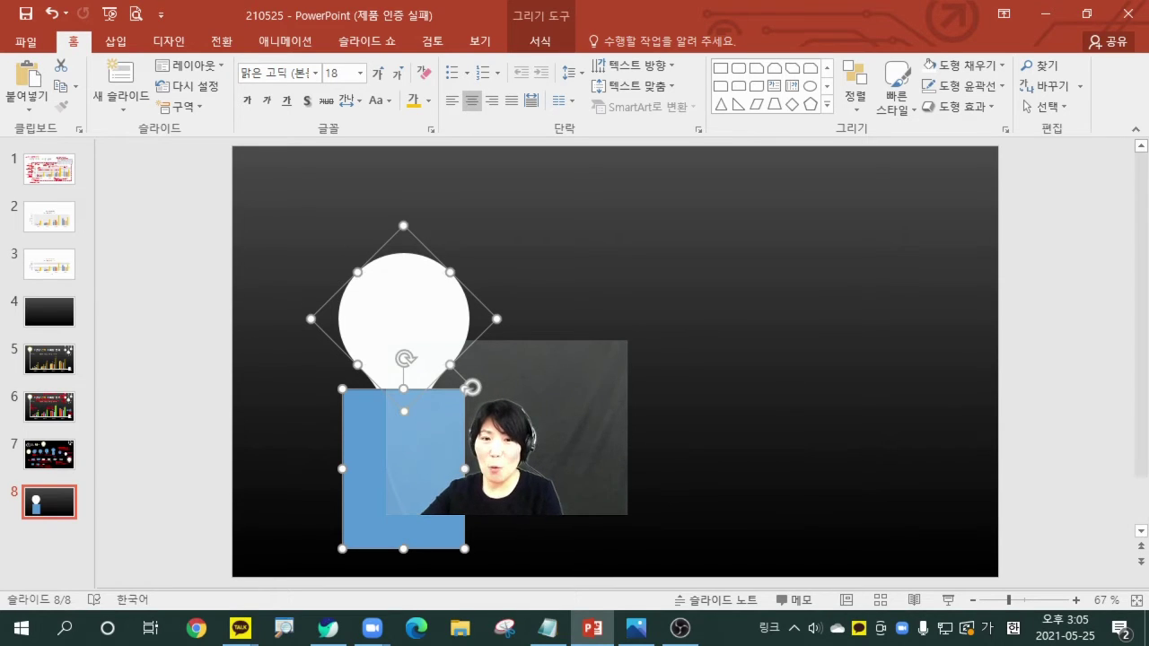
{"action": "left_click_drag", "start_coordinate": [556, 488], "coordinate": [677, 171]}
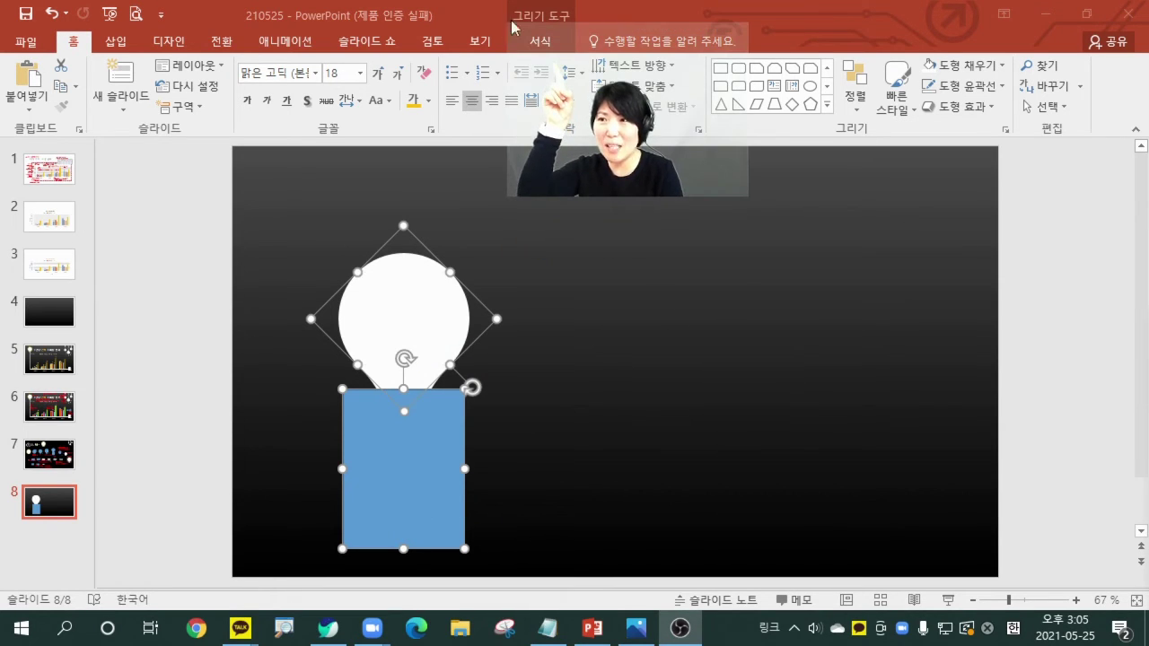
{"action": "left_click", "coordinate": [540, 41]}
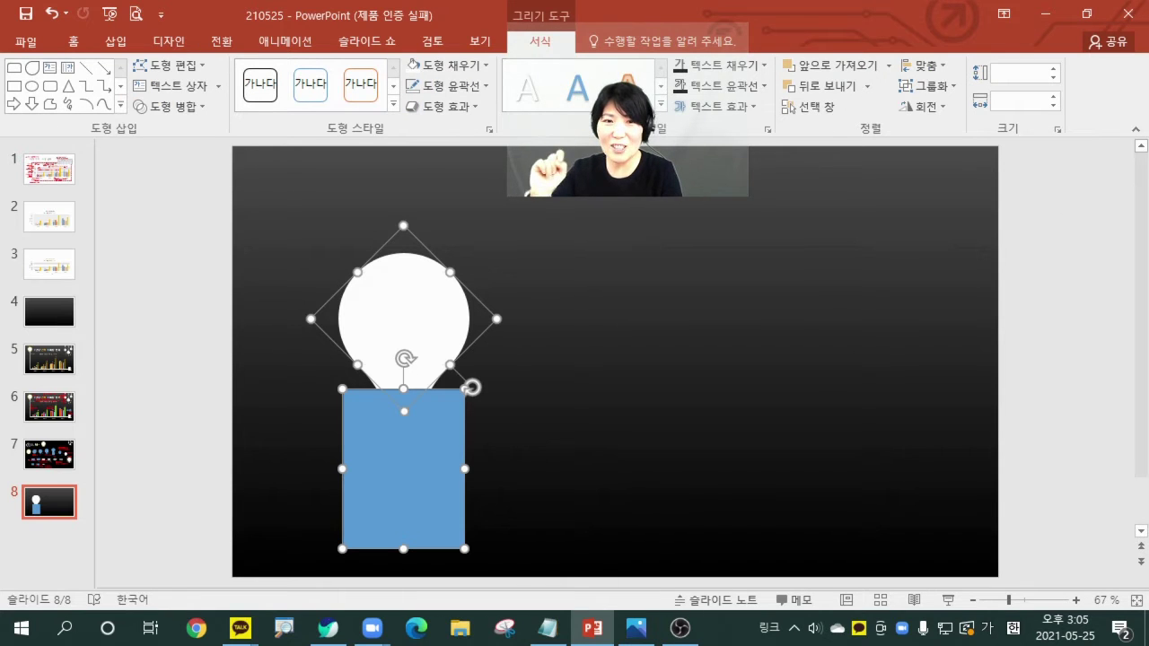
{"action": "left_click_drag", "start_coordinate": [628, 135], "coordinate": [282, 138]}
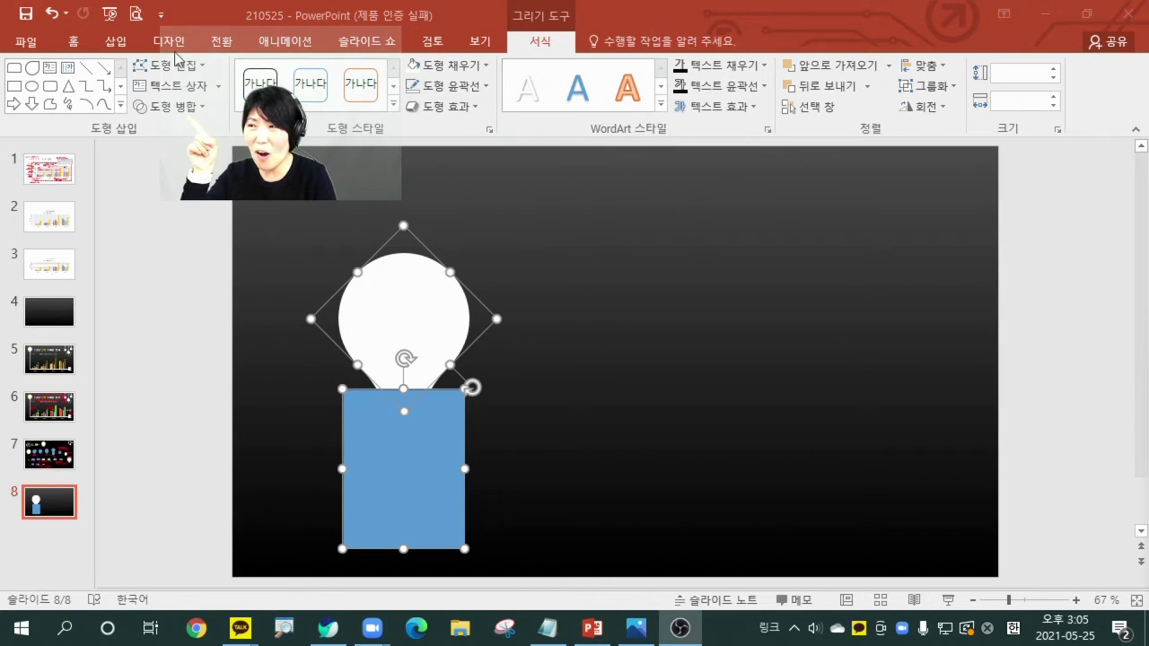
{"action": "left_click", "coordinate": [189, 108]}
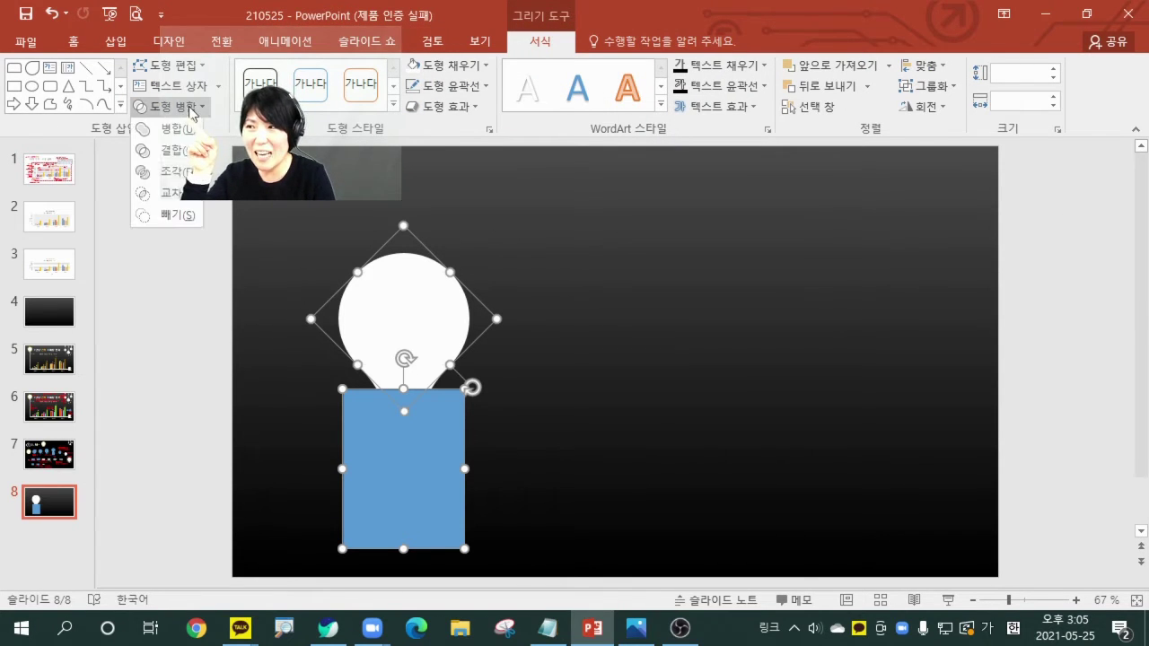
{"action": "left_click", "coordinate": [189, 218]}
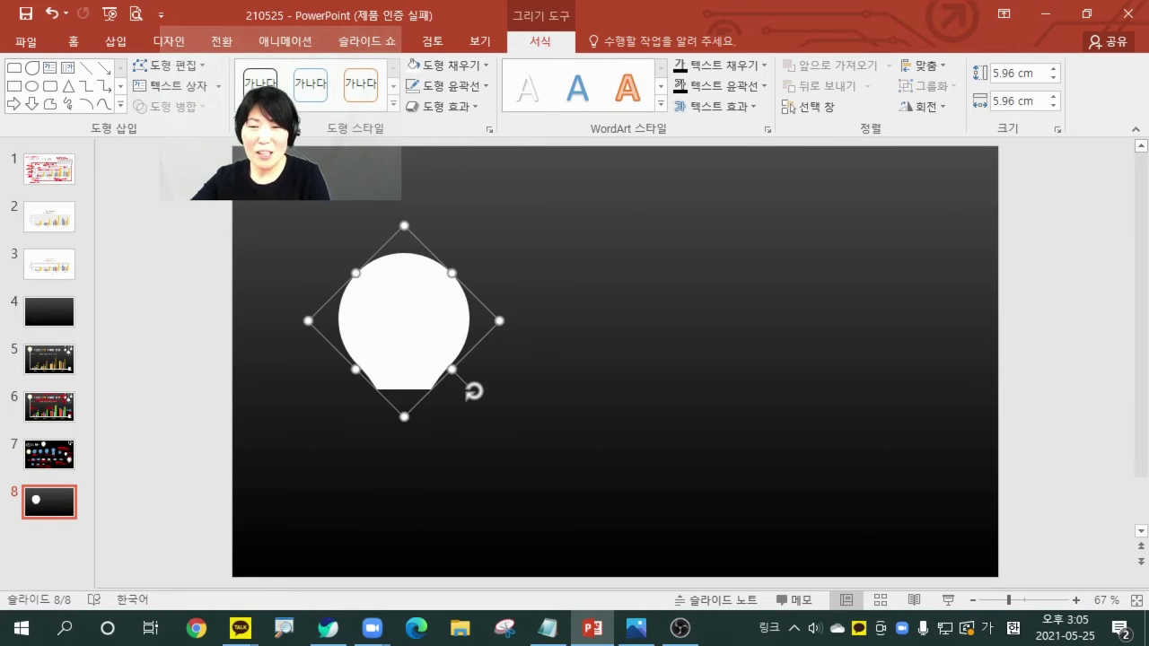
{"action": "left_click_drag", "start_coordinate": [269, 134], "coordinate": [562, 419]}
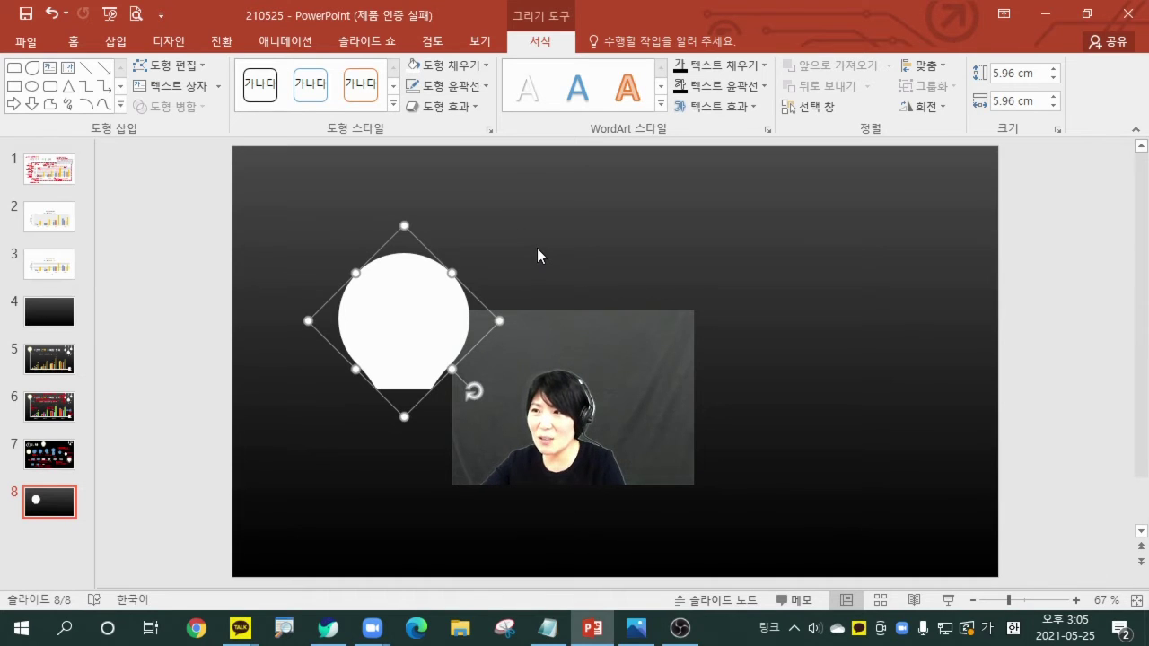
Step: Draw a wide rectangle with both top corners rounded on the empty slide area beside the white bulb shape
{"action": "left_click", "coordinate": [590, 259]}
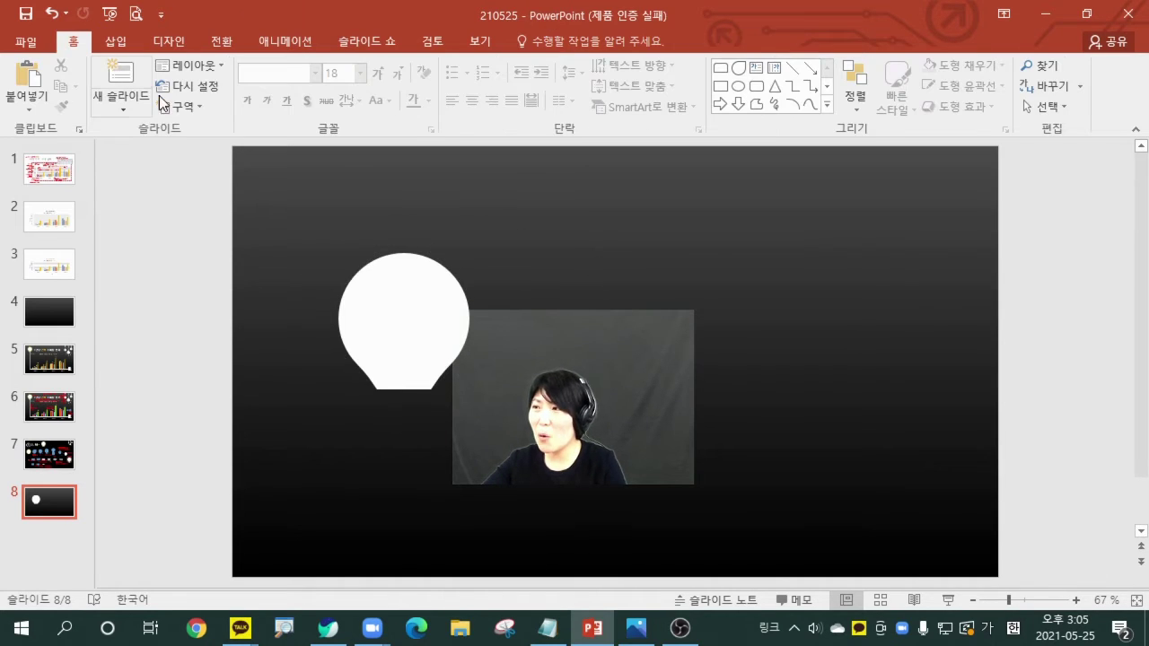
{"action": "left_click", "coordinate": [829, 104]}
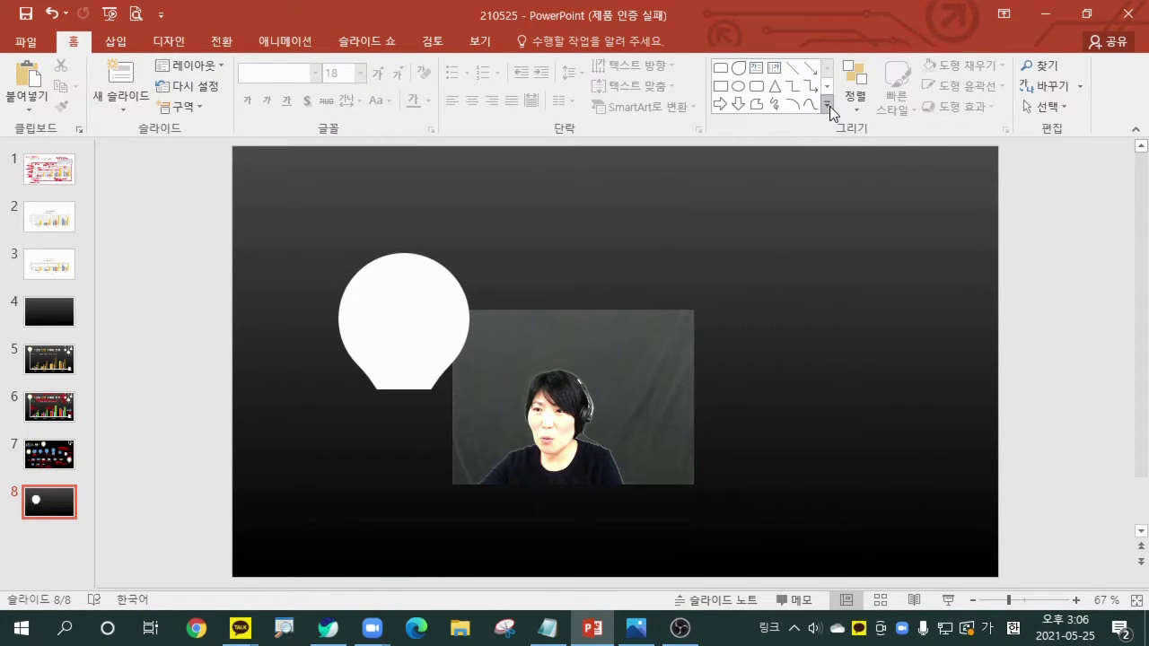
{"action": "left_click", "coordinate": [829, 106]}
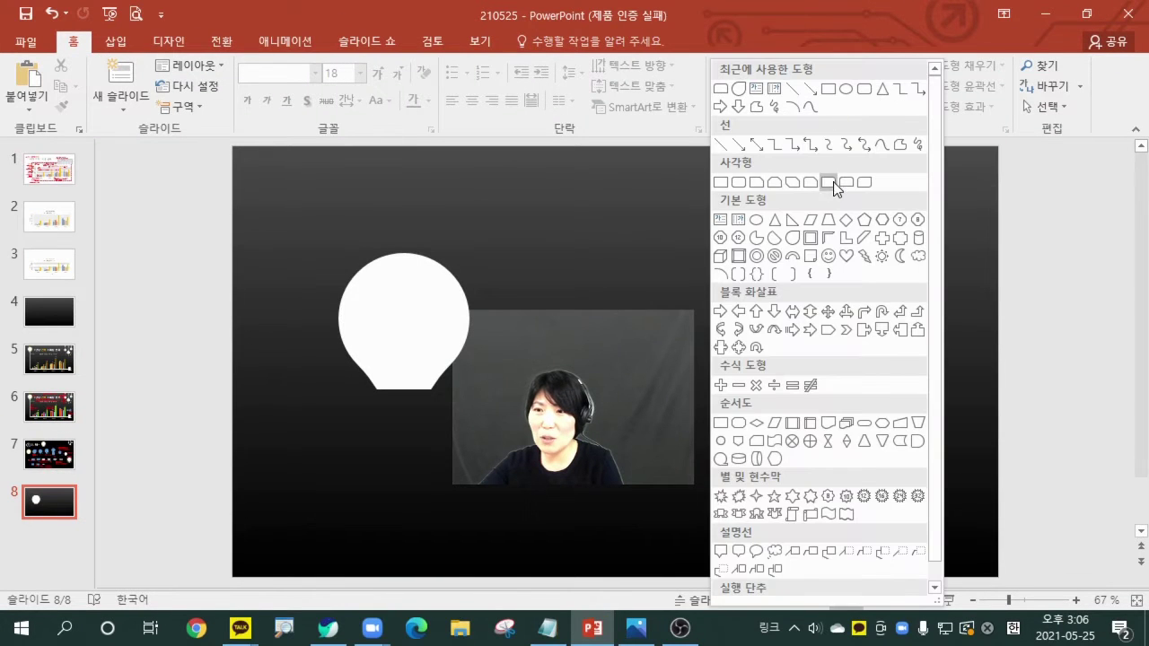
{"action": "left_click", "coordinate": [830, 184]}
{"action": "left_click_drag", "start_coordinate": [523, 262], "coordinate": [684, 356]}
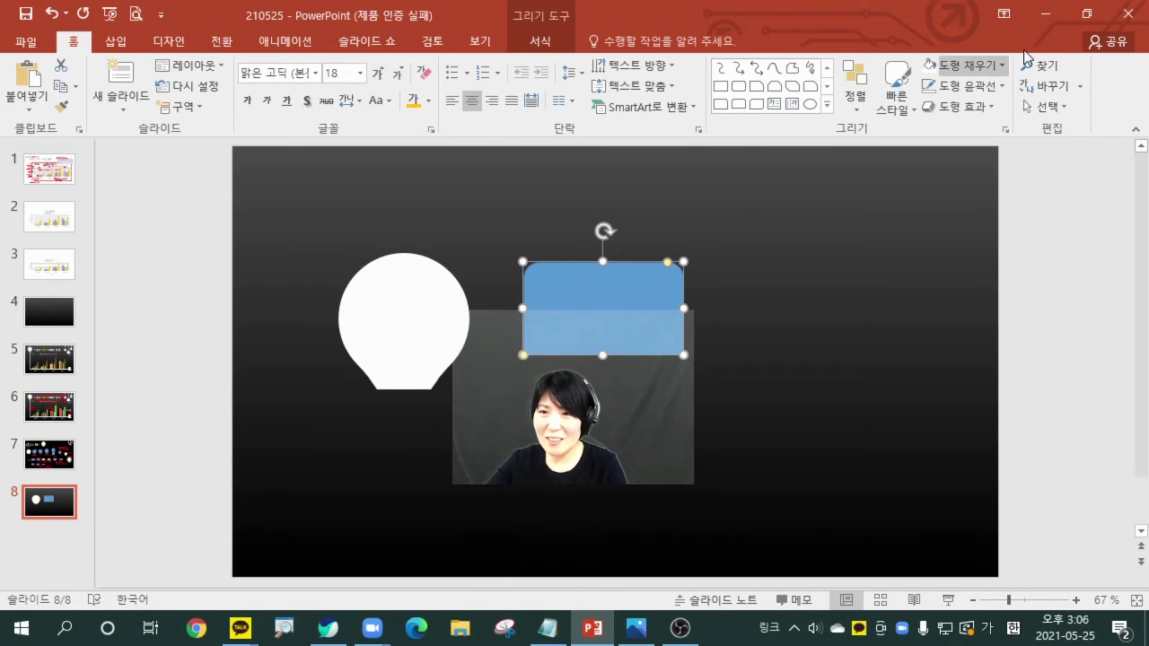
Step: Remove the round-cornered rectangle's outline and fill it with the lightest grey shade below white in the theme colours
{"action": "left_click", "coordinate": [998, 87]}
{"action": "left_click", "coordinate": [971, 282]}
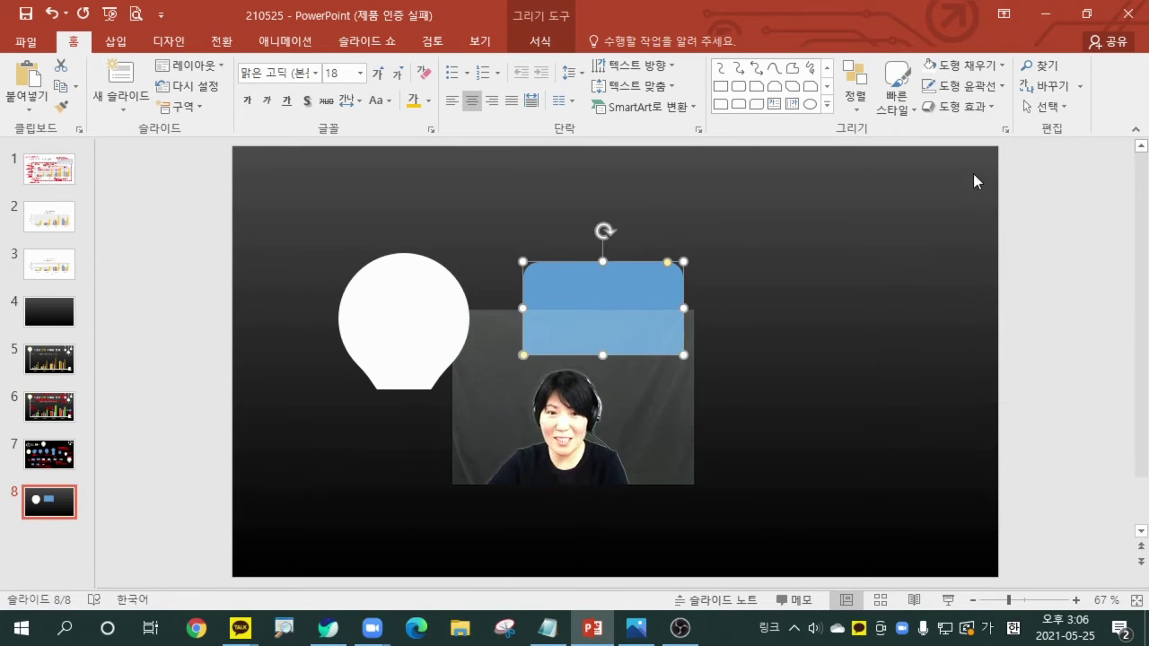
{"action": "left_click", "coordinate": [1001, 65]}
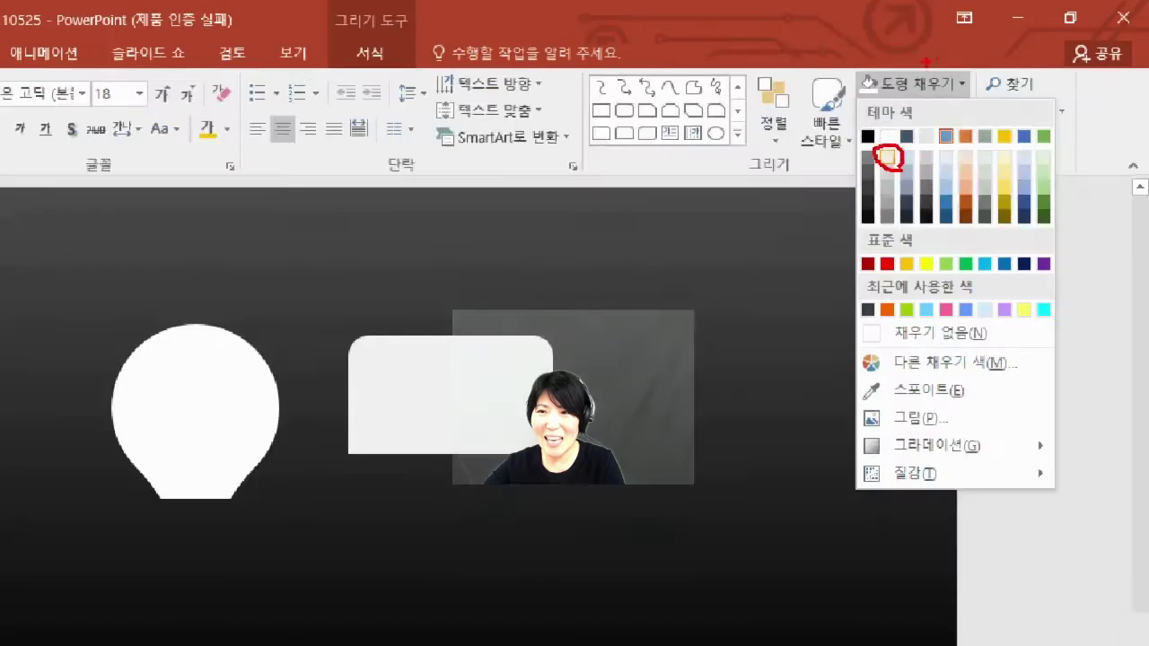
{"action": "left_click", "coordinate": [847, 142]}
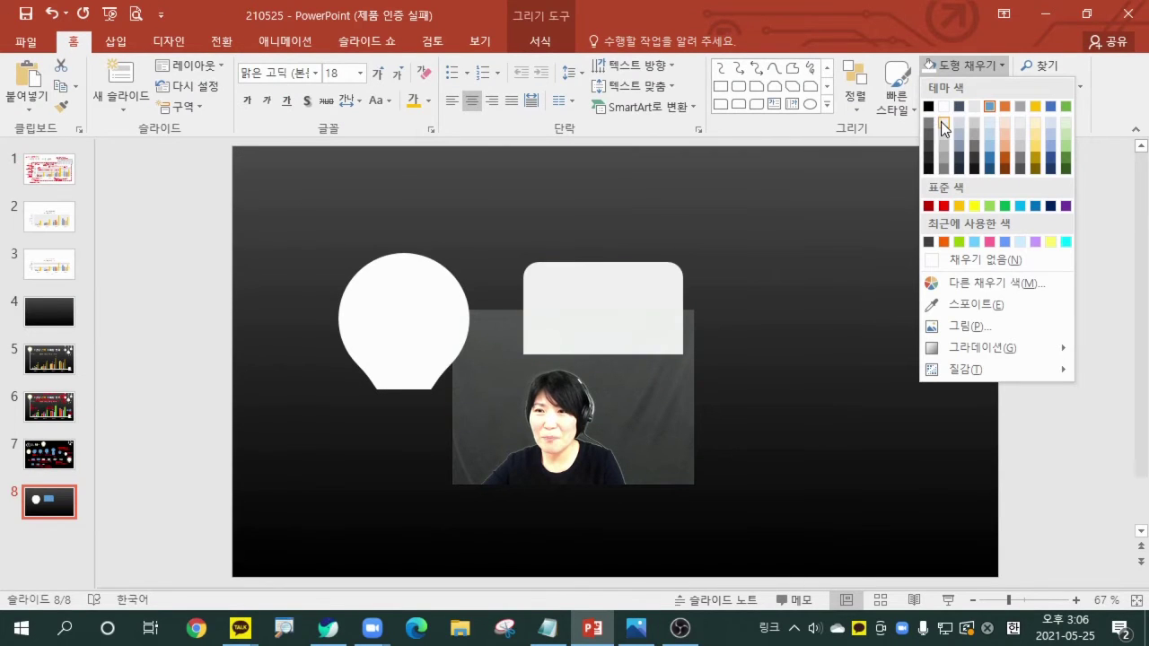
{"action": "left_click", "coordinate": [942, 123]}
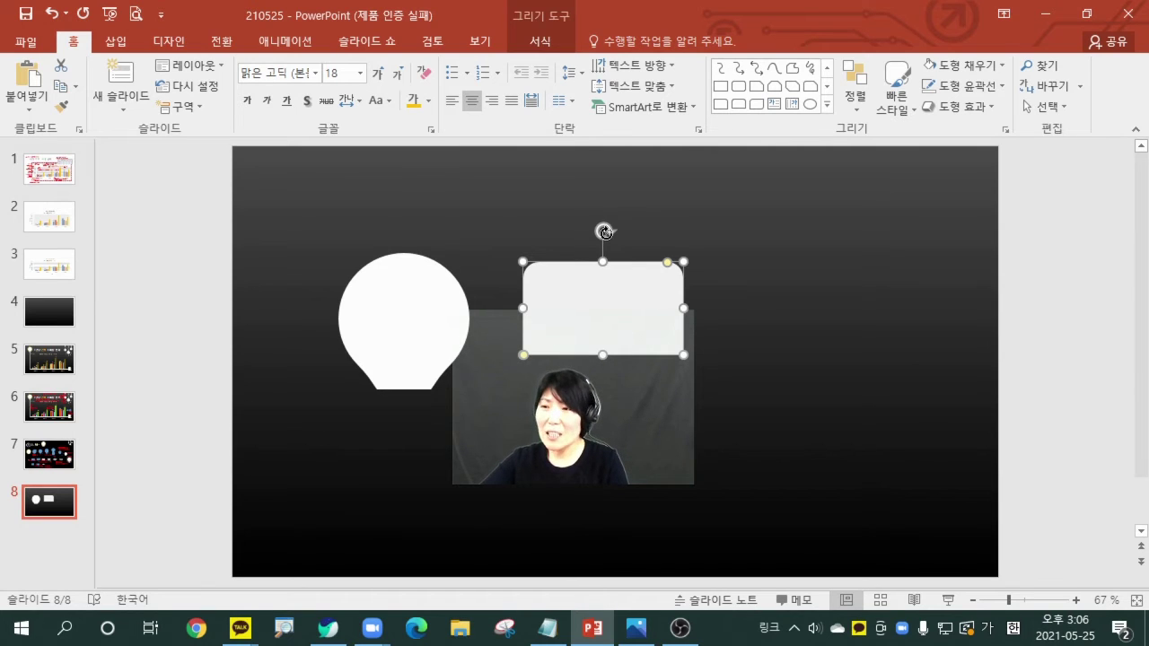
Step: Rotate the light grey rectangle by 180 degrees so its rounded corners point downward, and deselect it
{"action": "left_click_drag", "start_coordinate": [606, 231], "coordinate": [601, 382]}
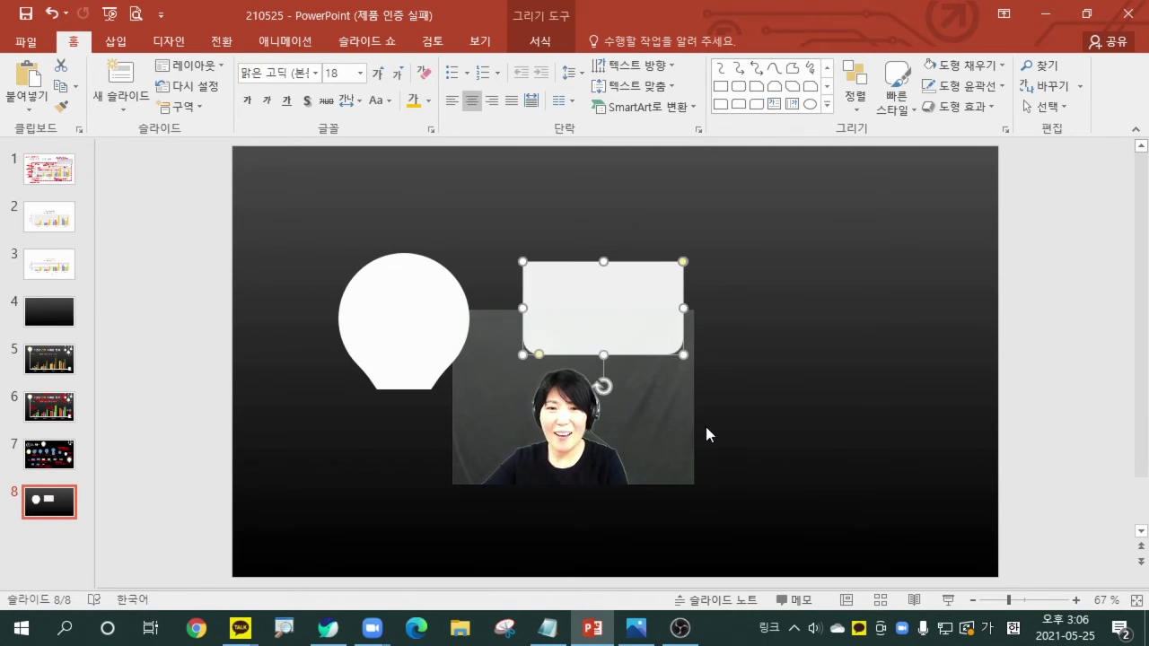
{"action": "left_click", "coordinate": [788, 372]}
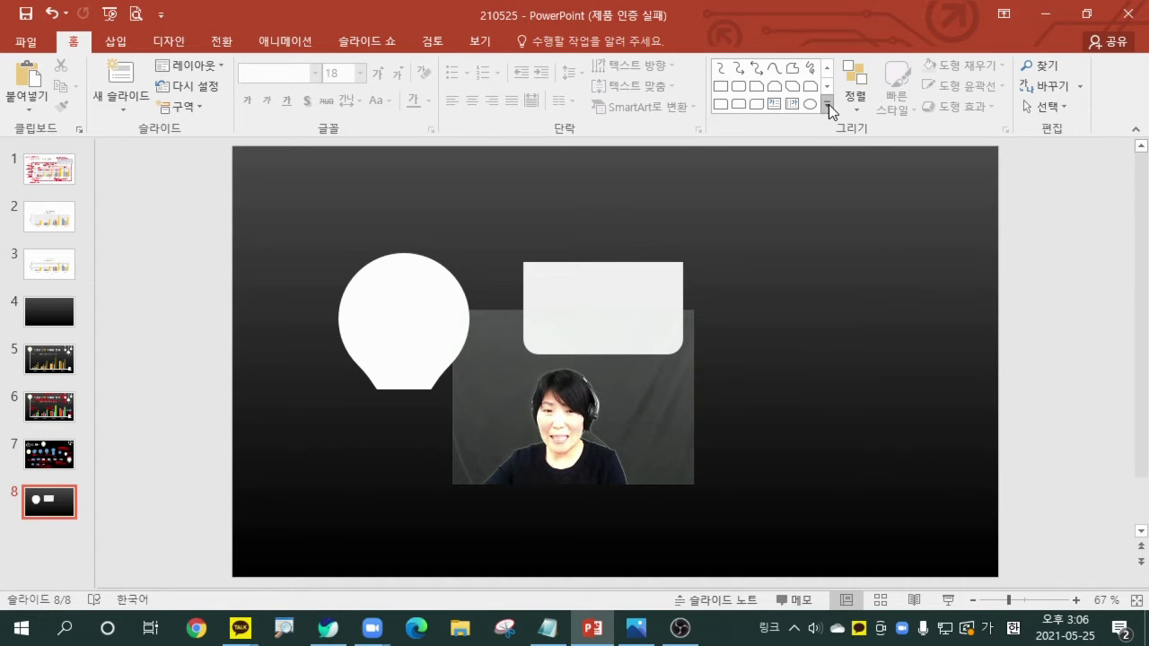